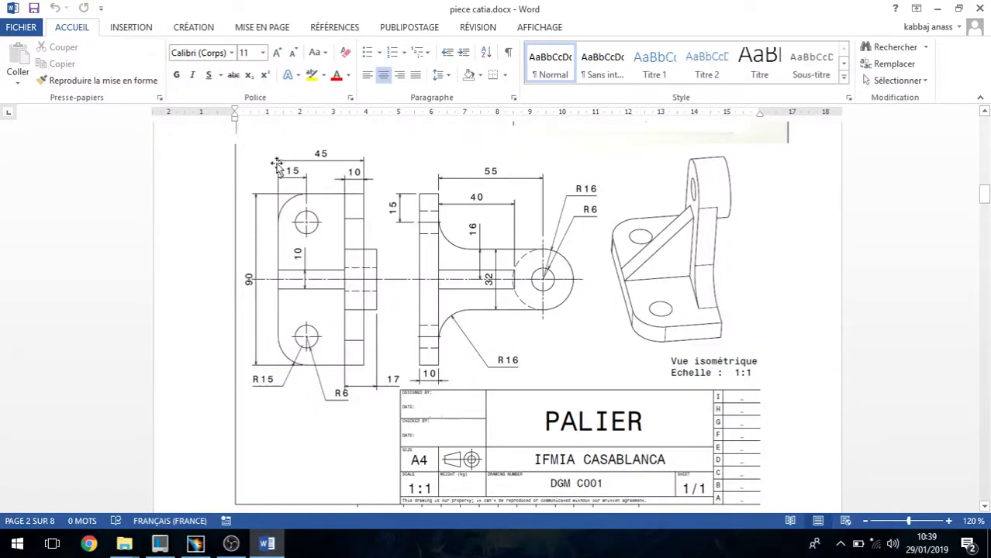
Step: Switch to CATIA, open a sketch on the xy plane and draw an upright rectangle about 100 mm high against the vertical axis
click(197, 544)
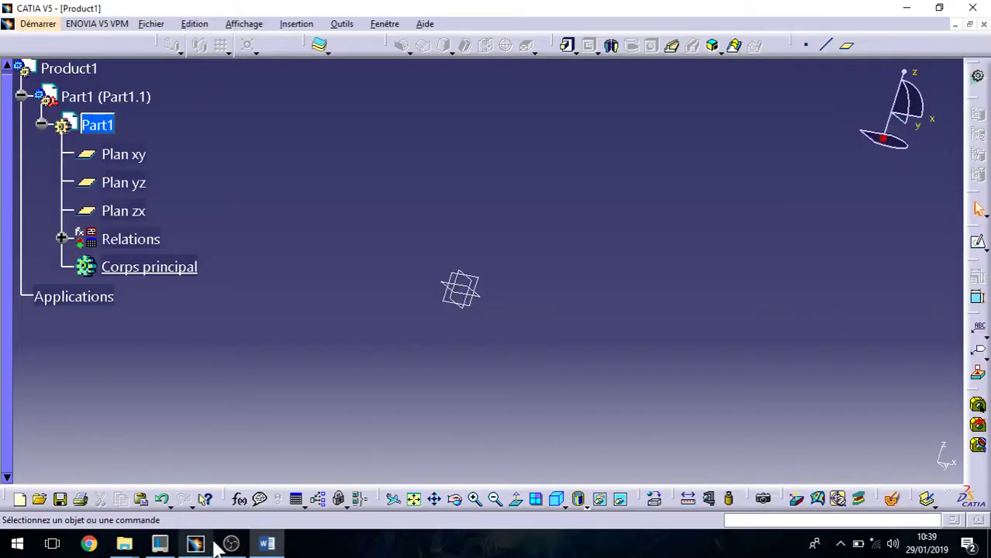
click(978, 242)
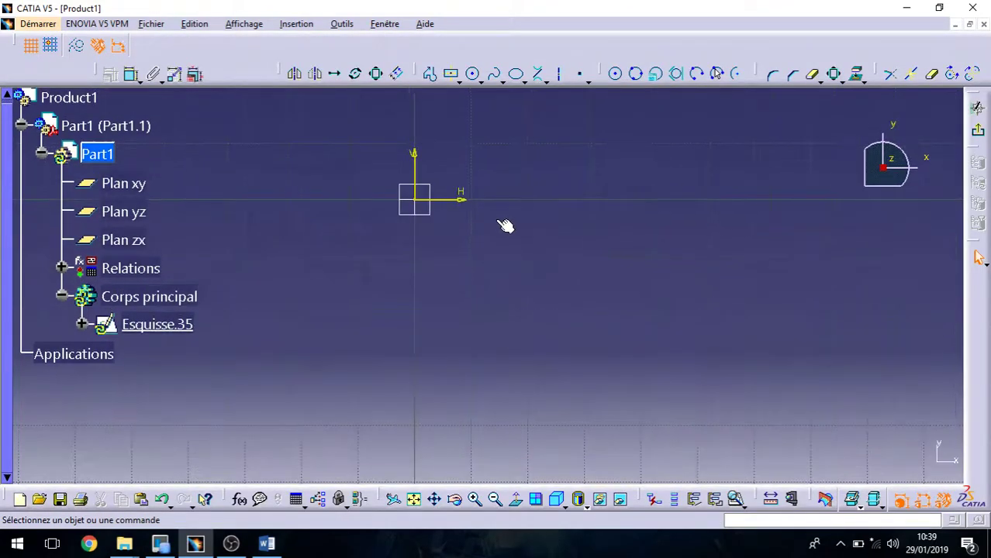
click(453, 78)
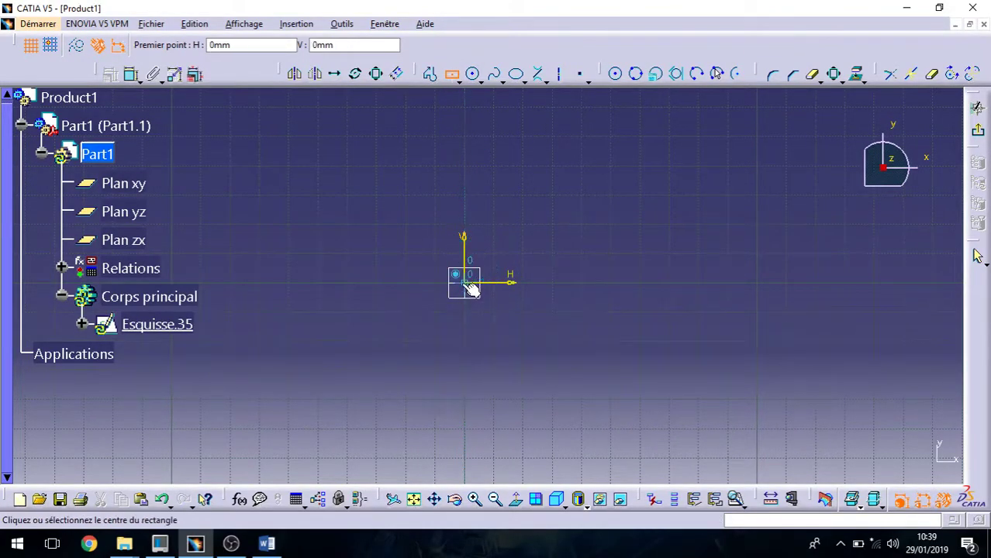
click(462, 81)
click(474, 99)
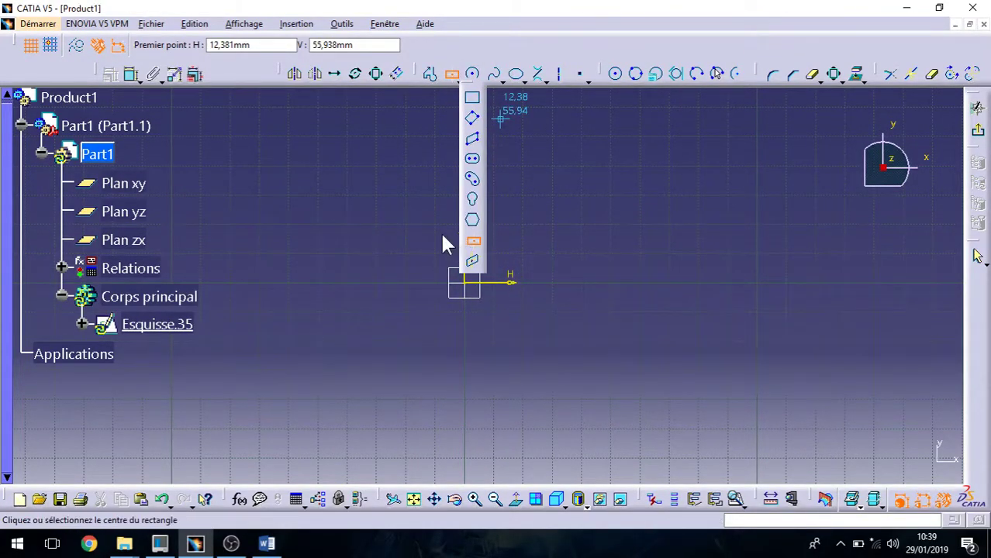
click(364, 139)
click(465, 431)
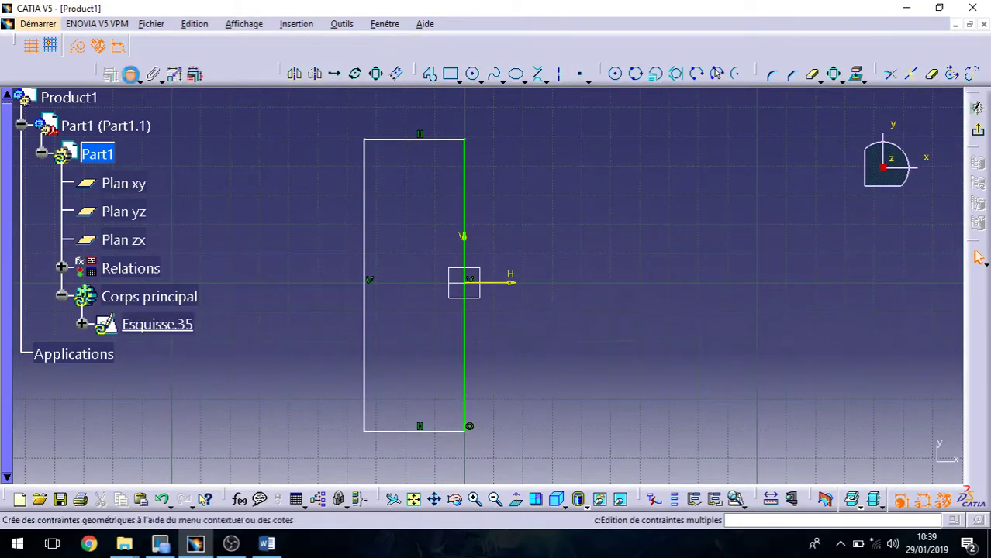
Step: Dimension the rectangle's long vertical side and set its height to 90 mm
drag(369, 199, 287, 193)
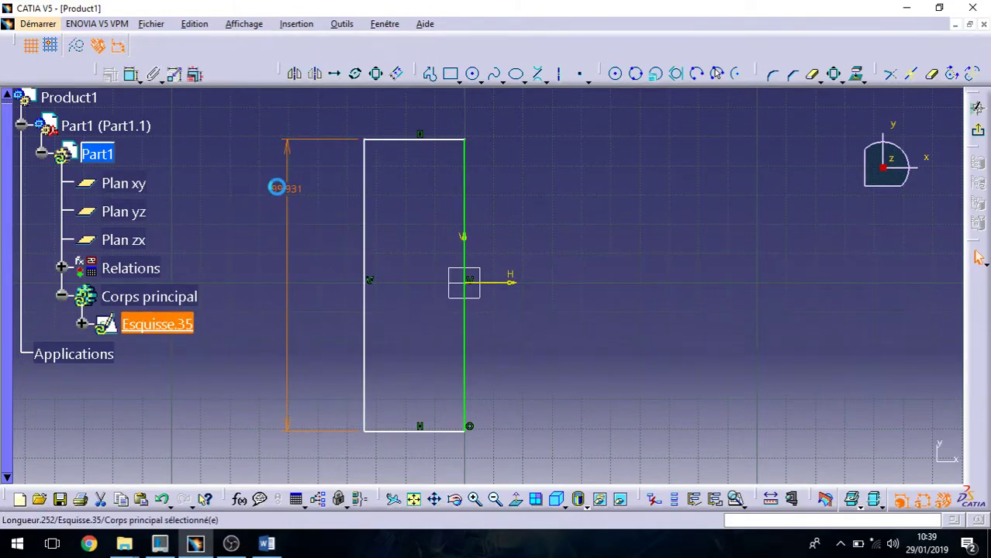
double_click(277, 188)
text(90)
key(Return)
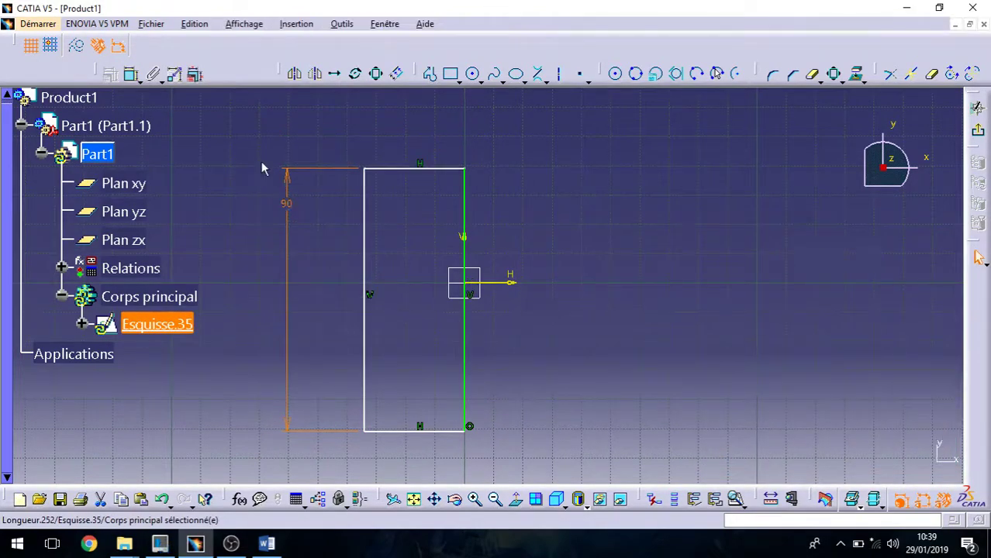
click(368, 121)
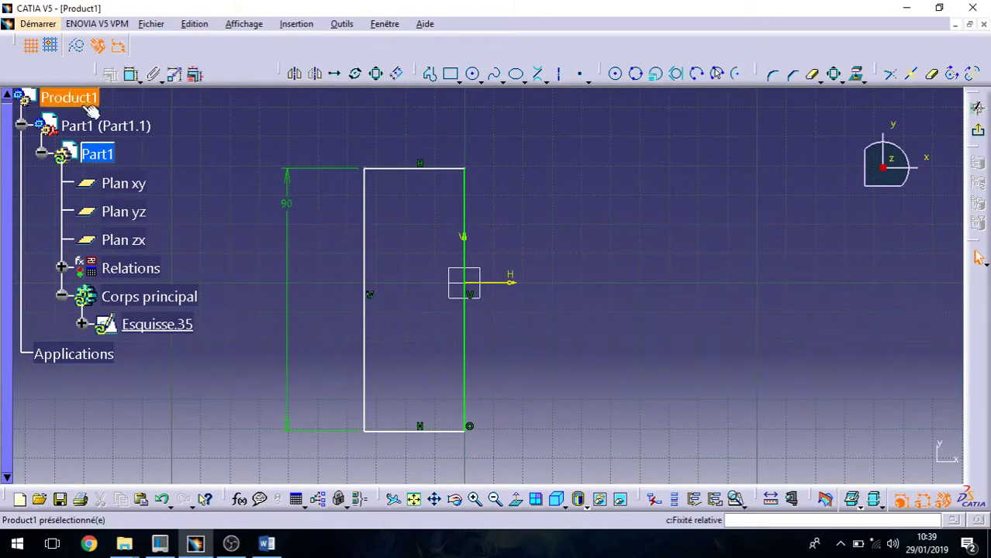
Step: Dimension the rectangle's upper edge and set its width to 45 mm
click(139, 79)
click(147, 93)
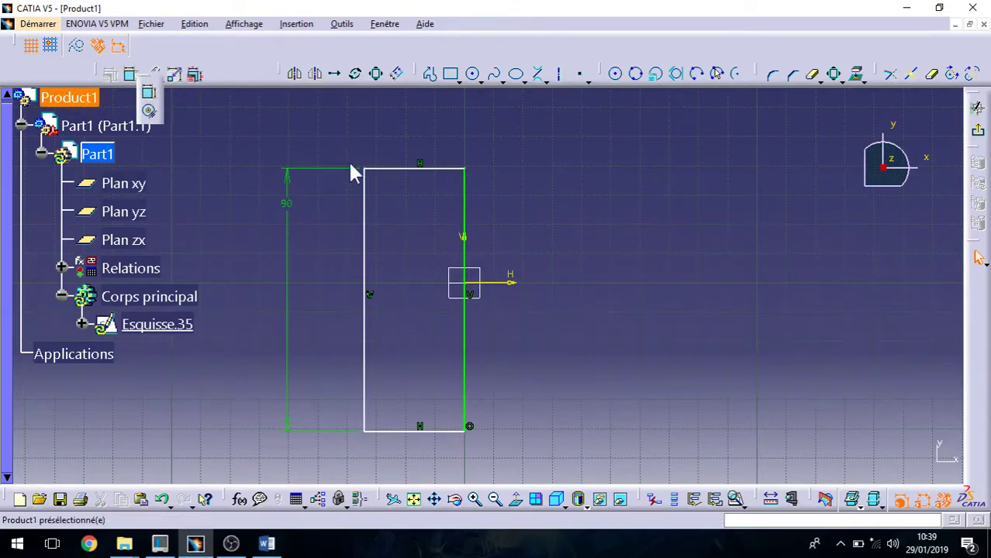
click(407, 169)
double_click(360, 116)
text(45)
key(Return)
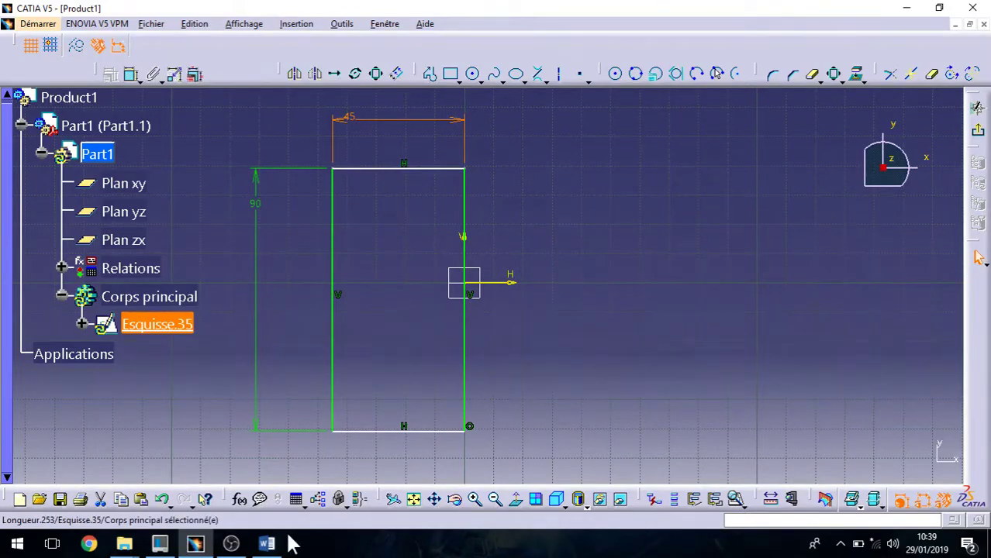
Step: Check the drawing in Word, return to CATIA, and constrain the rectangle's upper edge 45 mm from the horizontal axis to centre the profile
click(266, 544)
click(935, 8)
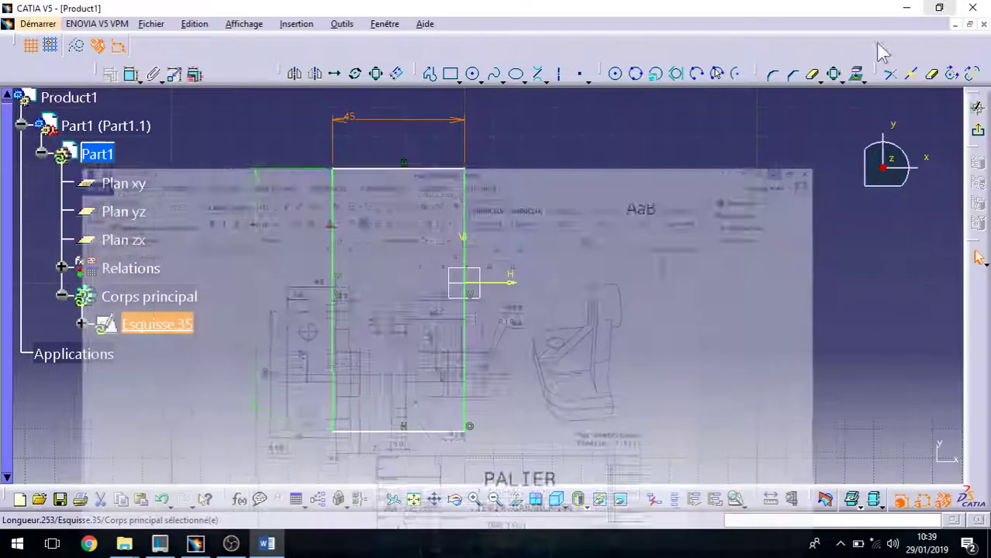
drag(451, 169, 457, 133)
click(132, 74)
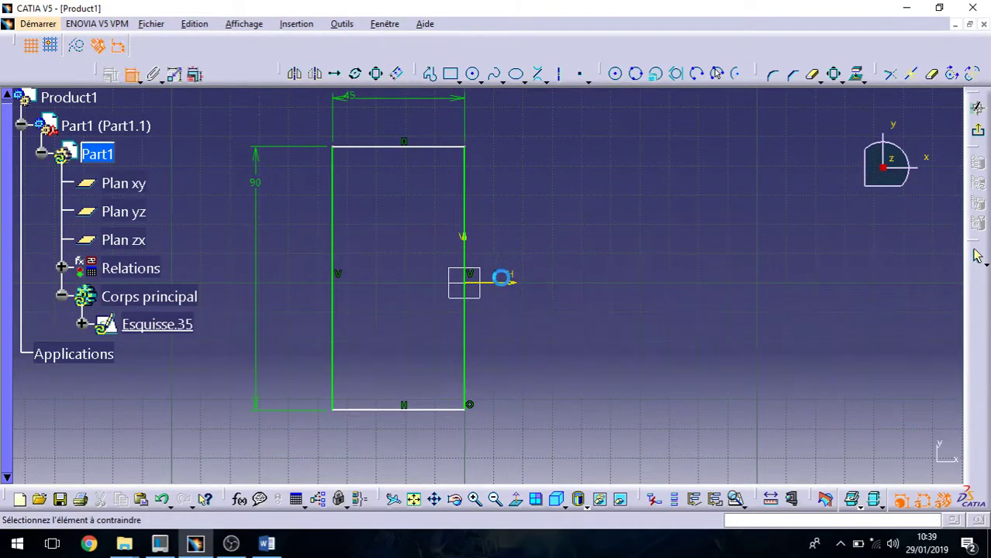
click(505, 282)
click(410, 147)
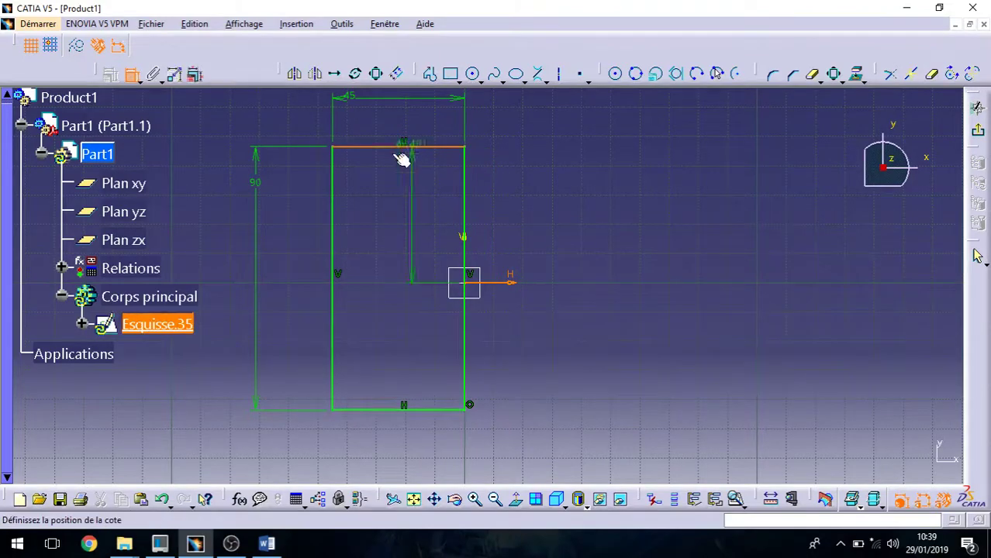
click(308, 226)
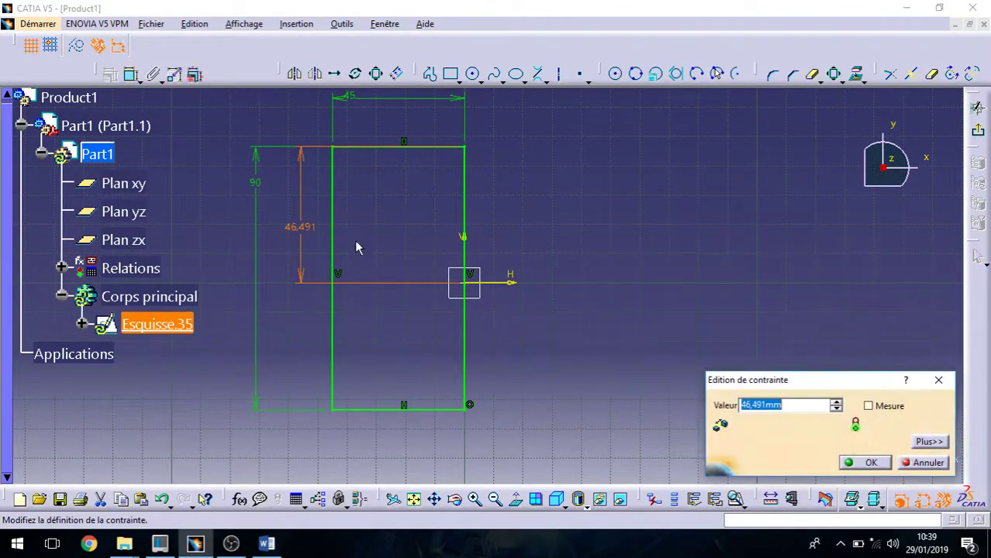
text(45)
key(Return)
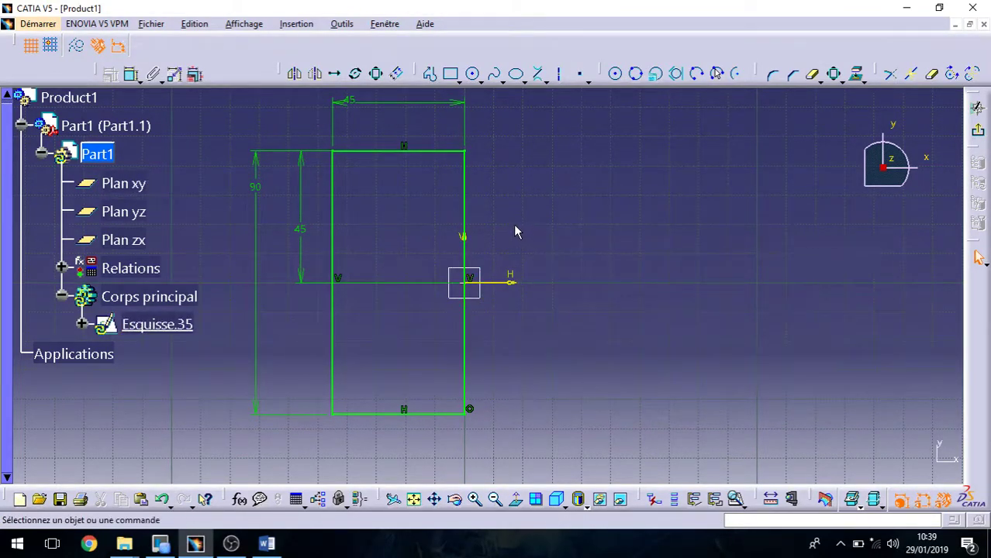
Step: Leave the sketch and extrude the rectangle 10 mm, checking the plate thickness on the Word drawing
click(977, 129)
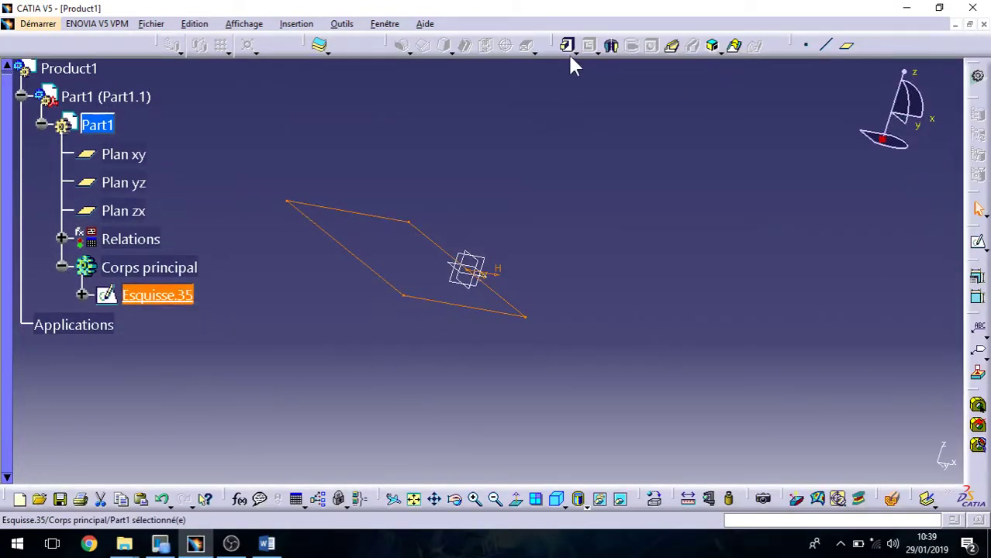
click(568, 45)
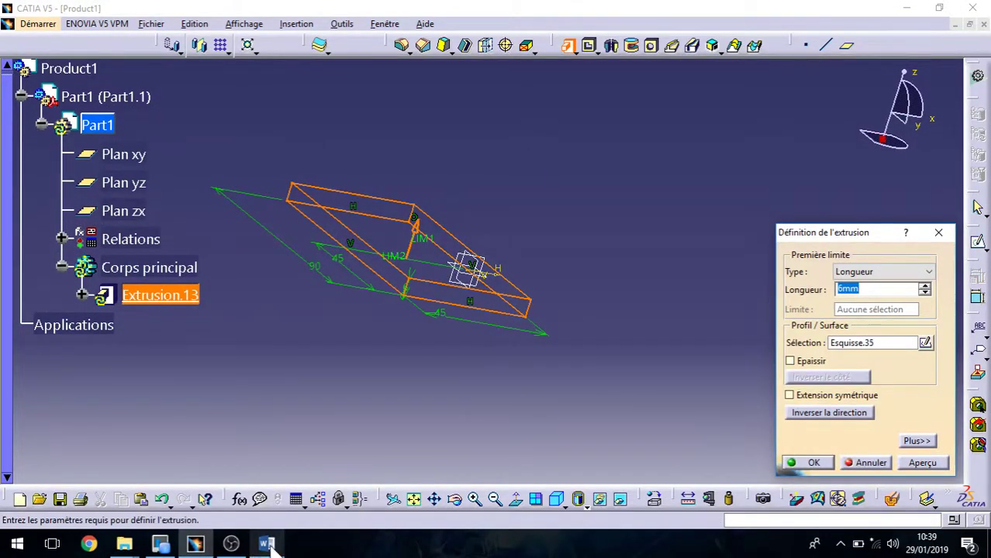
click(266, 544)
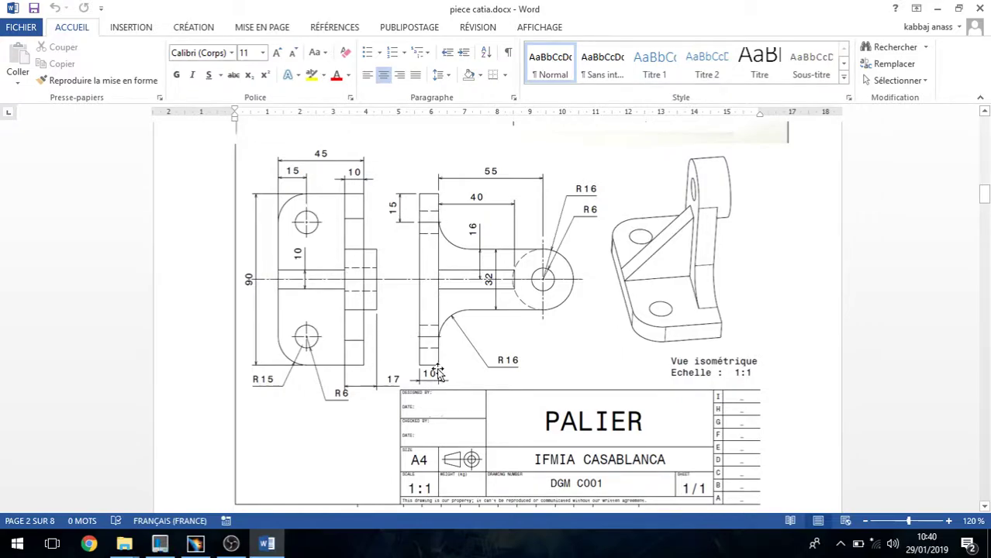
click(937, 9)
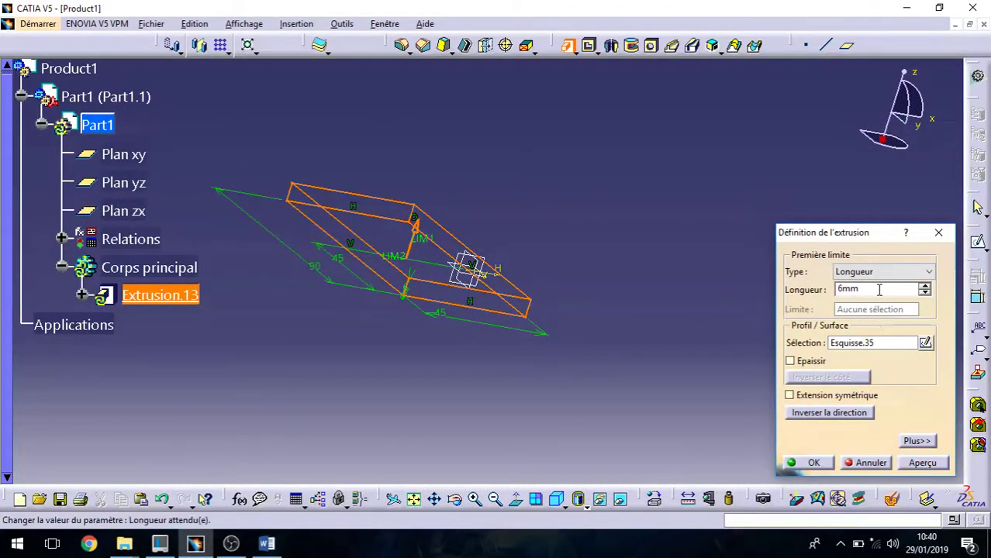
key(Return)
click(705, 309)
Step: Reopen the extrusion's sketch and round the rectangle's upper-left corner with a freehand radius of about 22 mm
middle_drag(442, 144, 447, 292)
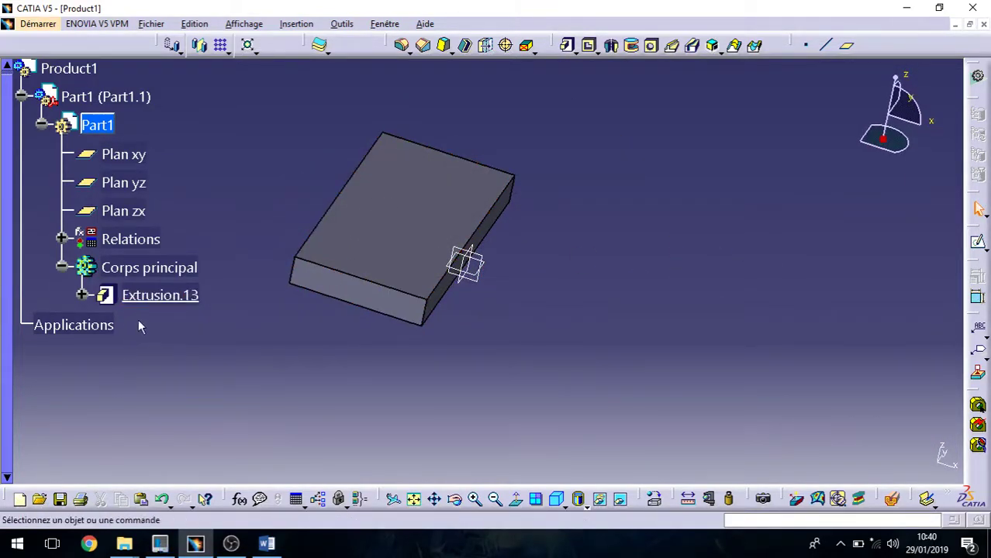
click(82, 296)
double_click(176, 331)
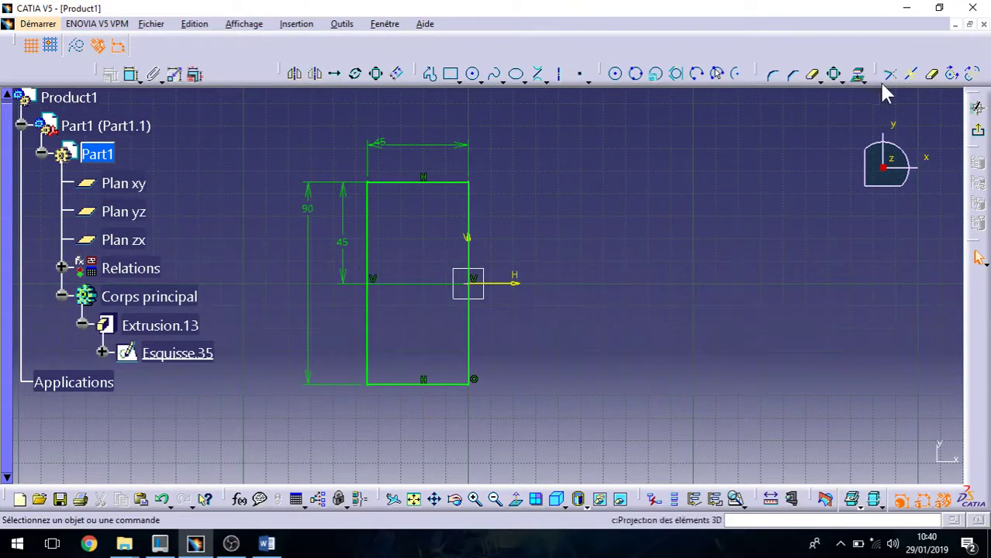
click(774, 75)
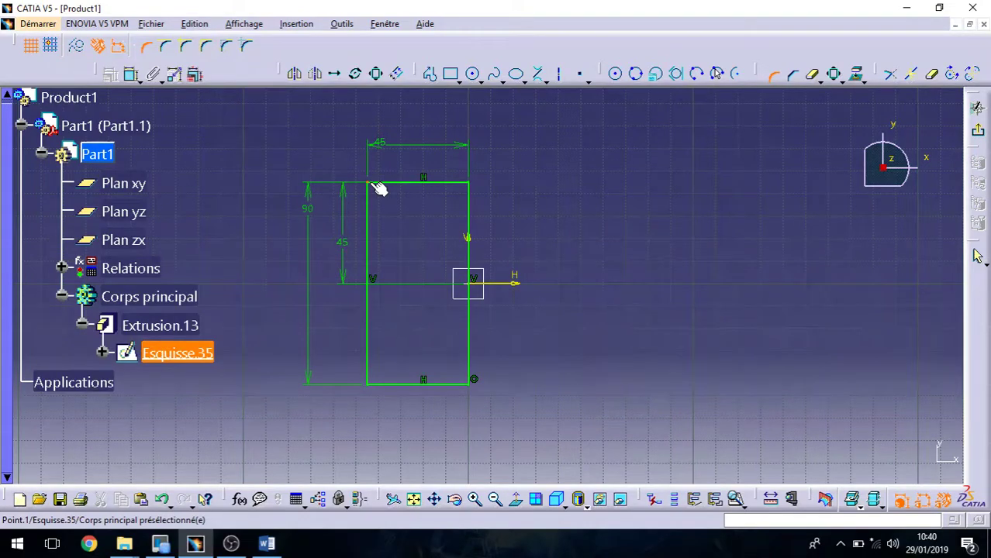
click(380, 188)
click(423, 242)
click(532, 309)
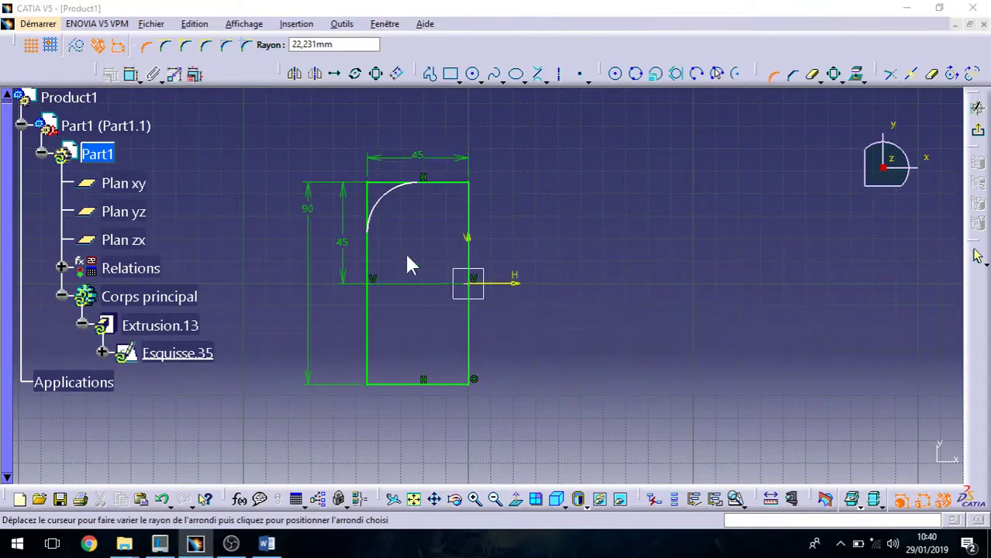
click(534, 308)
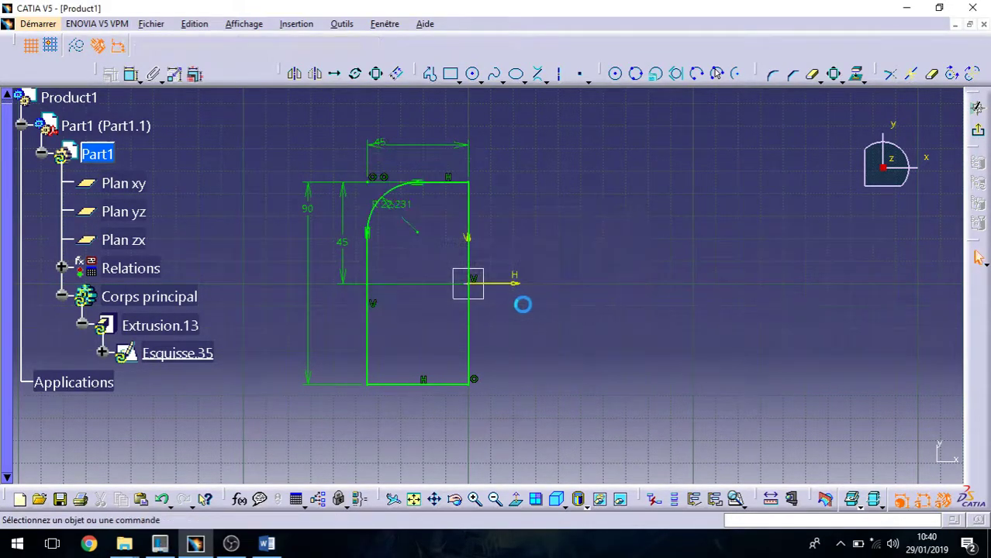
Step: Look up the corner radius on the Word drawing, set the sketched corner's radius to 15 mm and leave the sketch
click(266, 544)
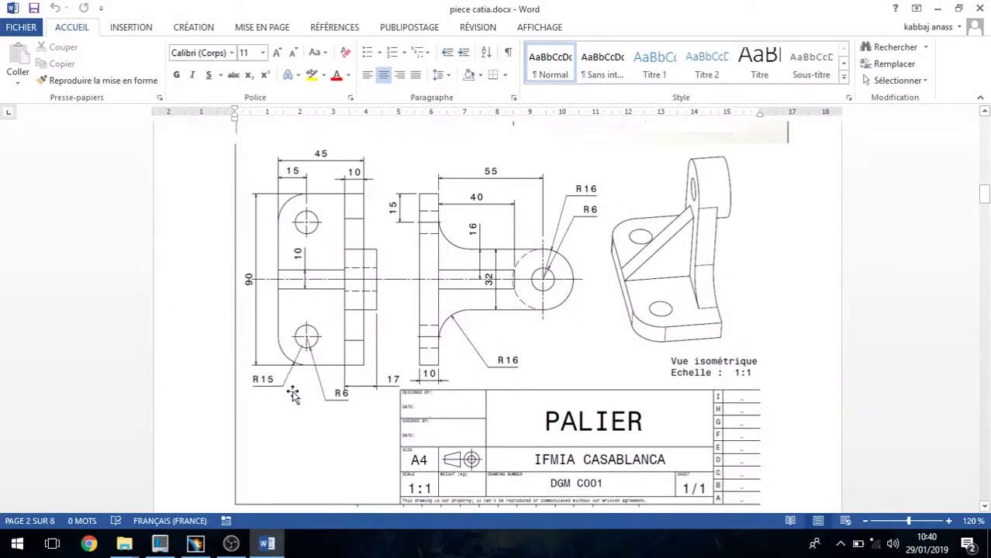
click(195, 544)
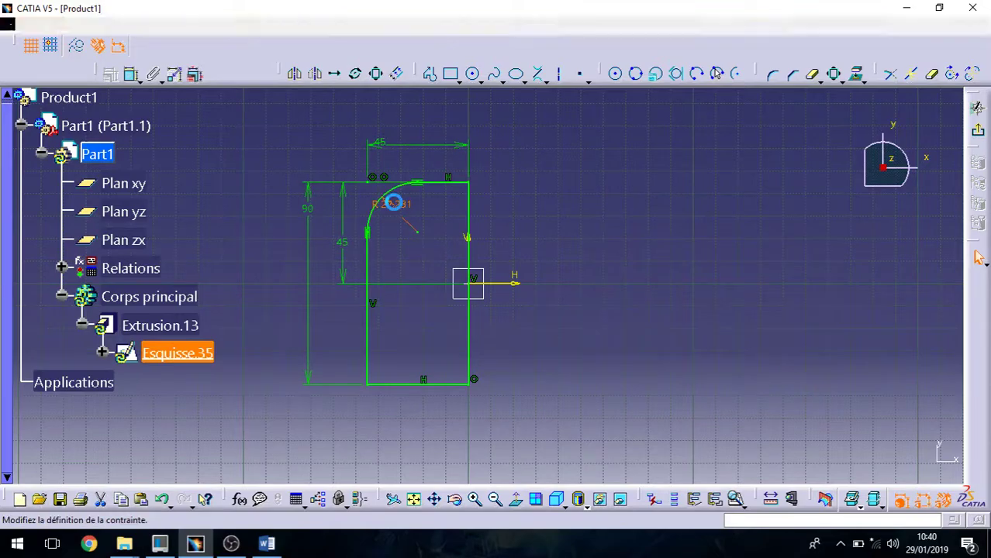
double_click(394, 203)
text(15)
key(Return)
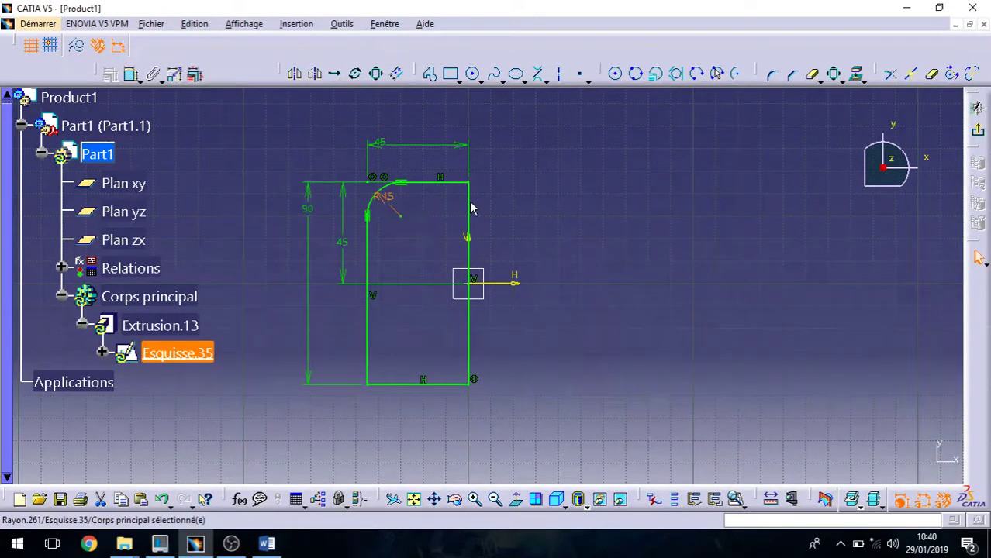
click(976, 133)
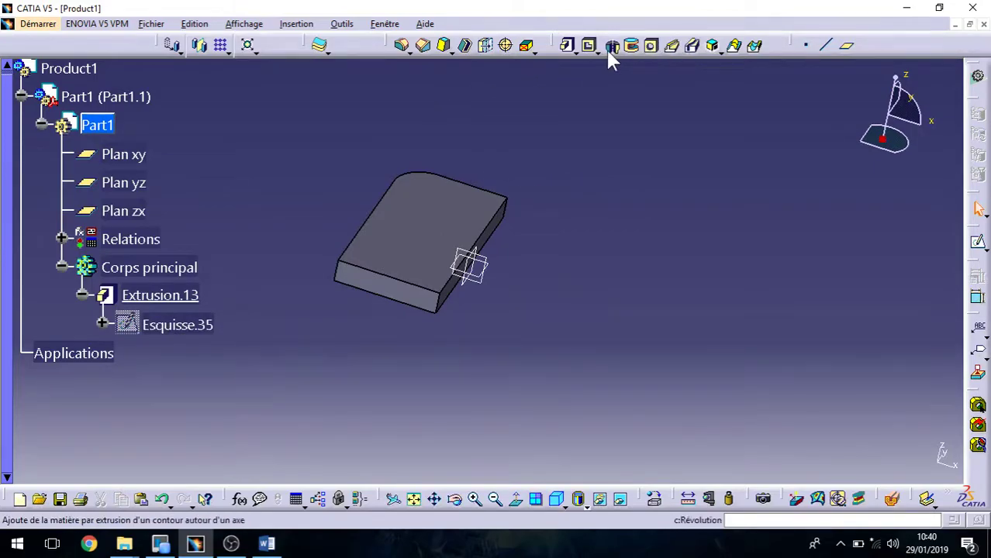
Step: Apply a 15 mm edge fillet to the plate's other vertical corner edge on the side opposite the sketch origin
click(403, 46)
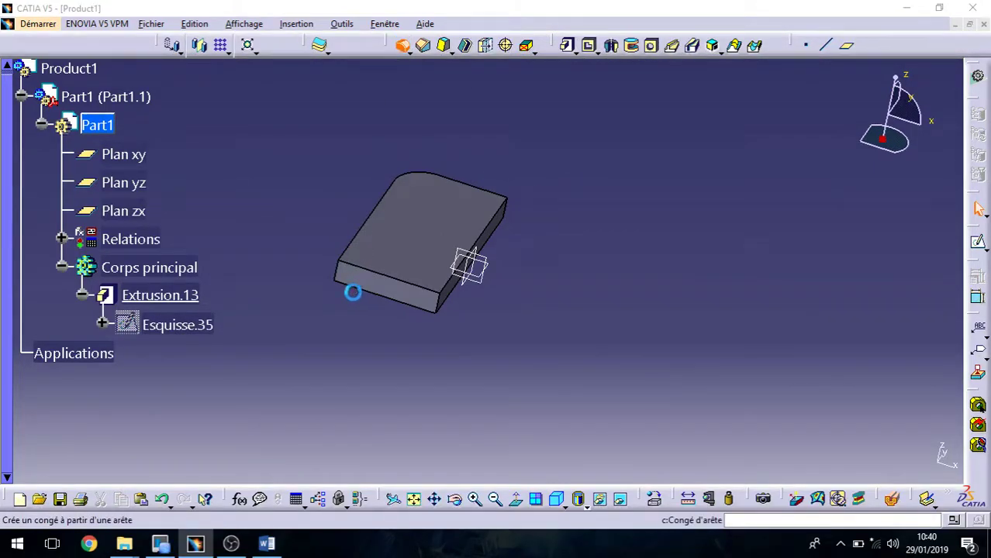
click(343, 276)
text(5)
key(Return)
click(766, 319)
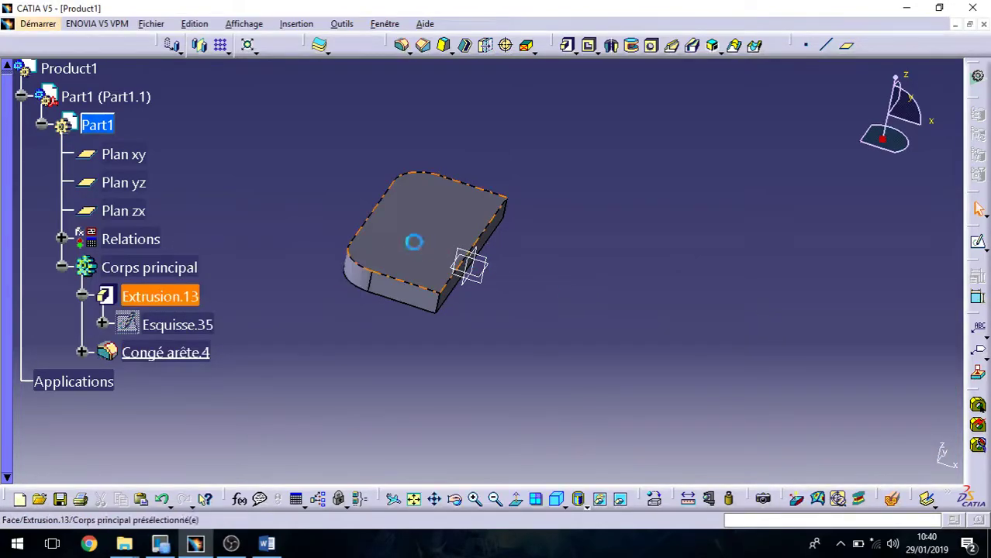
Step: Consult the Word drawing again, return to CATIA and open a new sketch on the plate's straight long side face
middle_drag(420, 248, 398, 321)
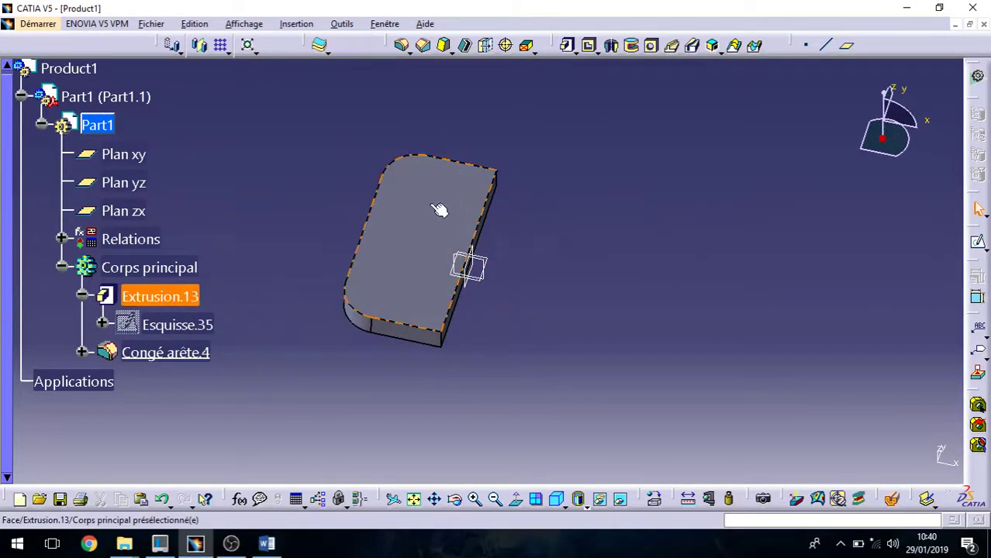
middle_drag(538, 267, 345, 500)
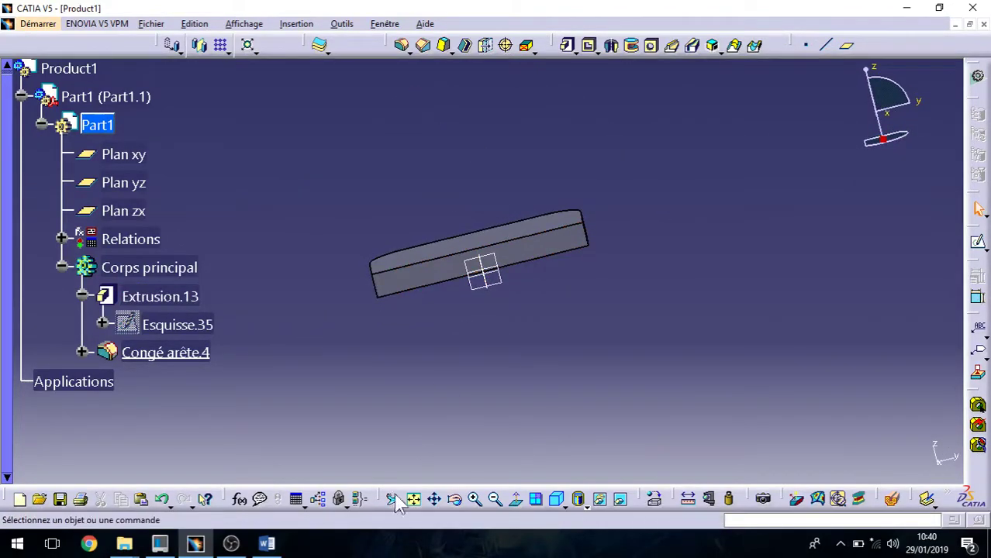
click(266, 544)
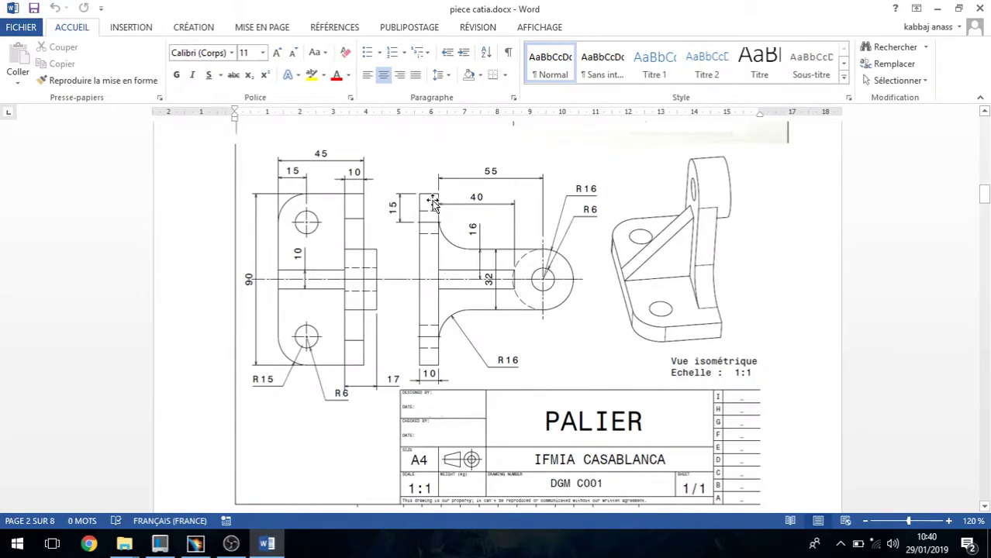
click(937, 8)
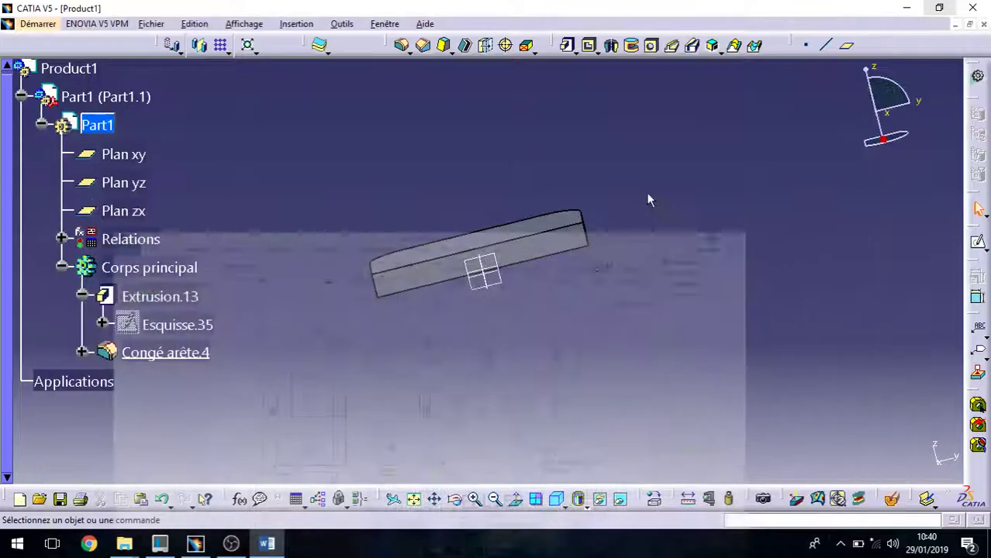
click(442, 280)
click(980, 244)
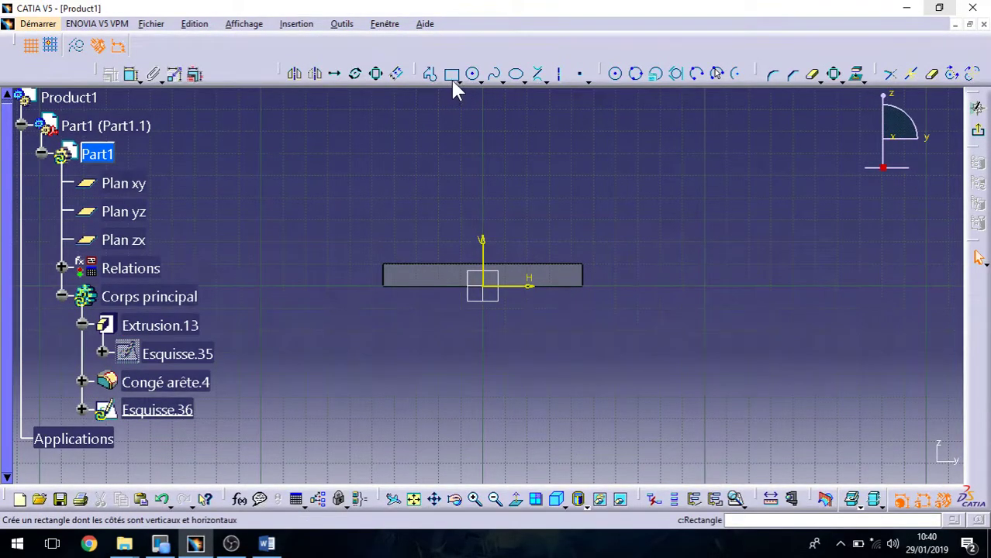
Step: Sketch a vertical elongated hole profile centred on the V axis across the plate, about 90 mm between centres with a radius of about 22.7 mm
click(457, 80)
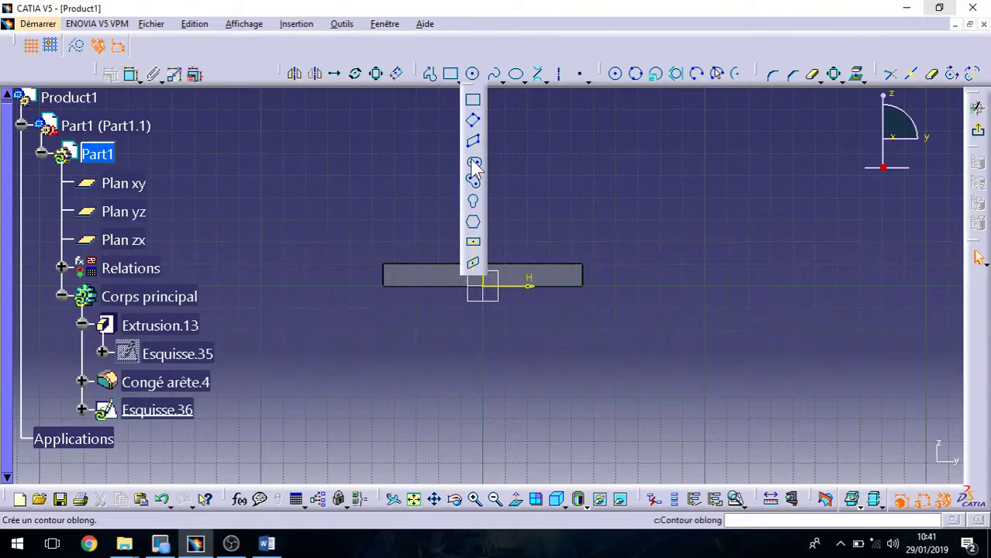
click(471, 164)
click(482, 137)
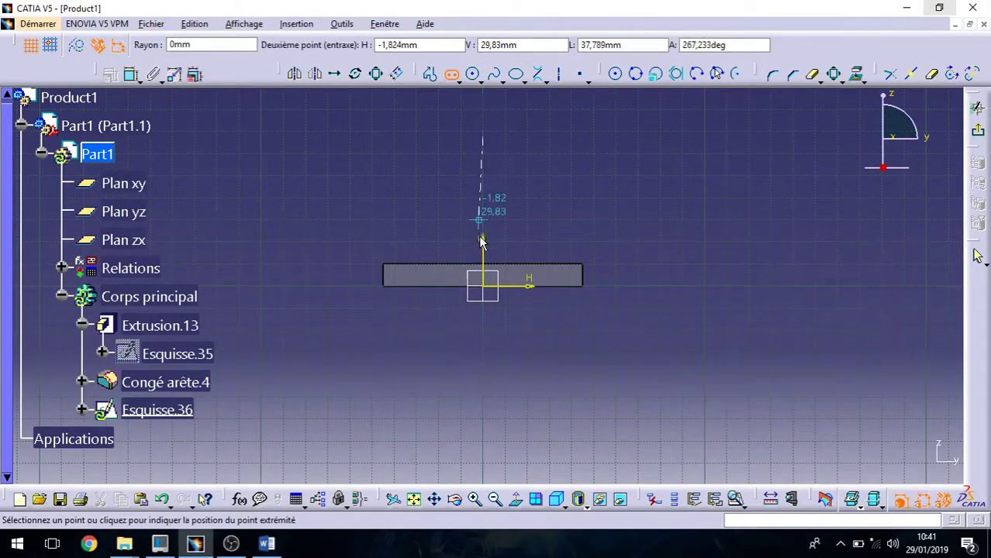
click(482, 335)
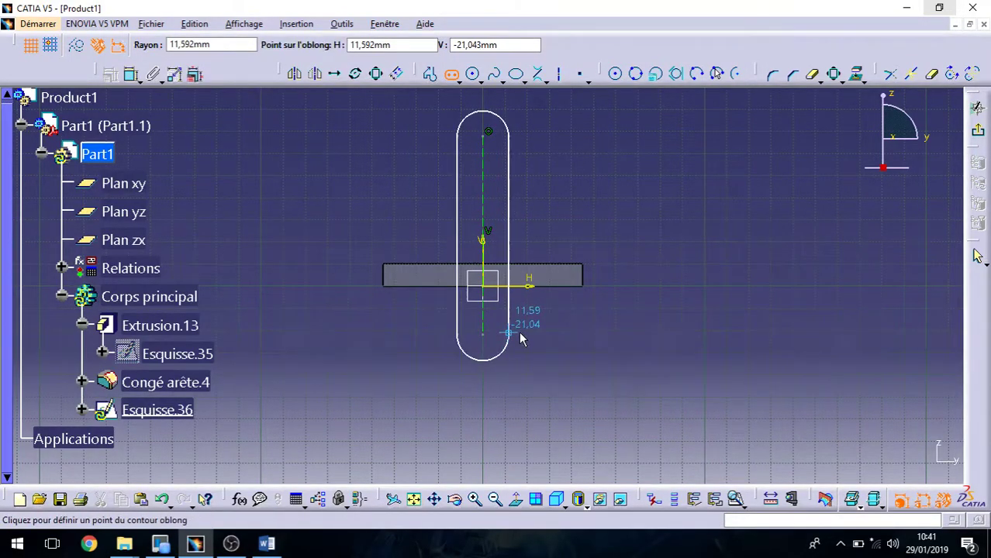
click(534, 335)
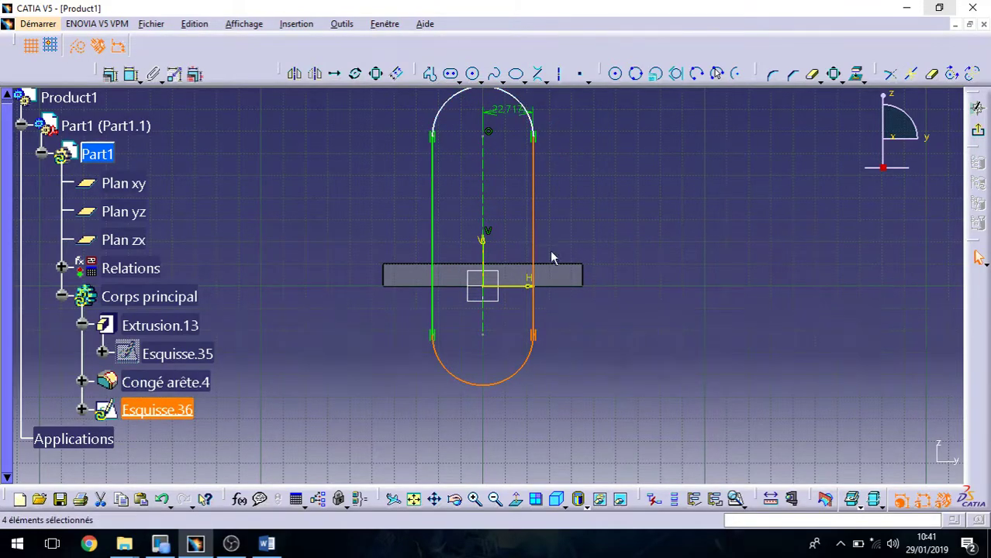
middle_drag(629, 221, 590, 288)
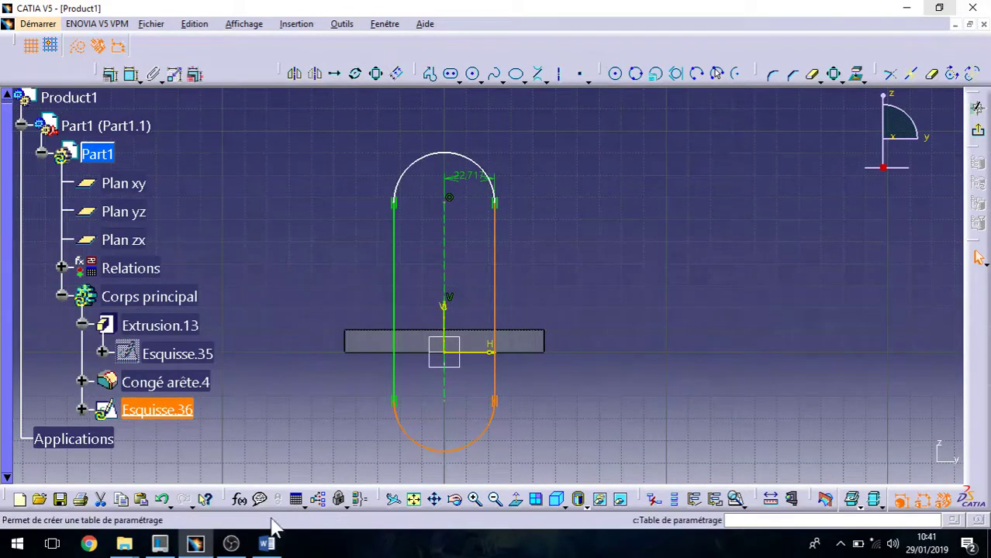
click(657, 322)
Step: Project the plate's upper edge into the sketch and trim away the parts of the elongated profile below it
click(468, 331)
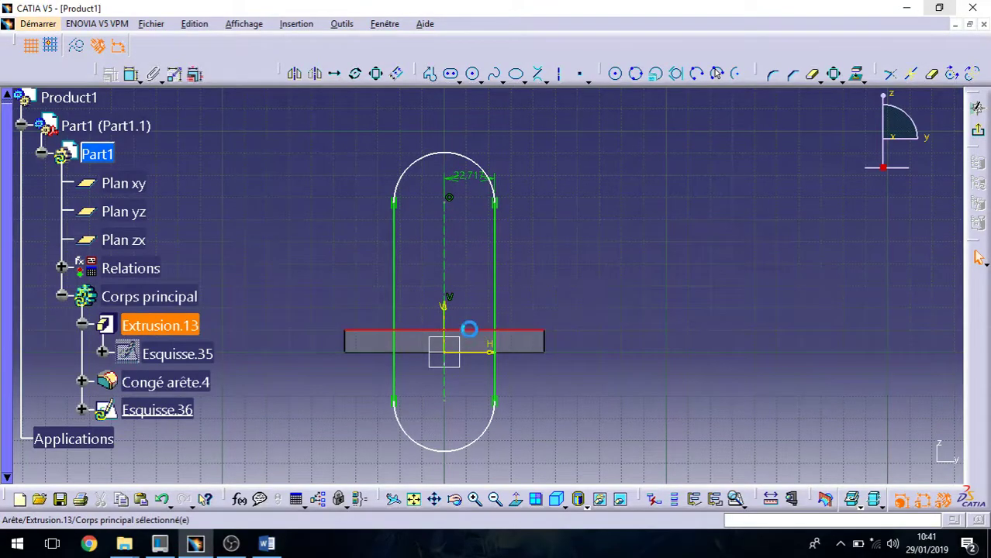
click(859, 75)
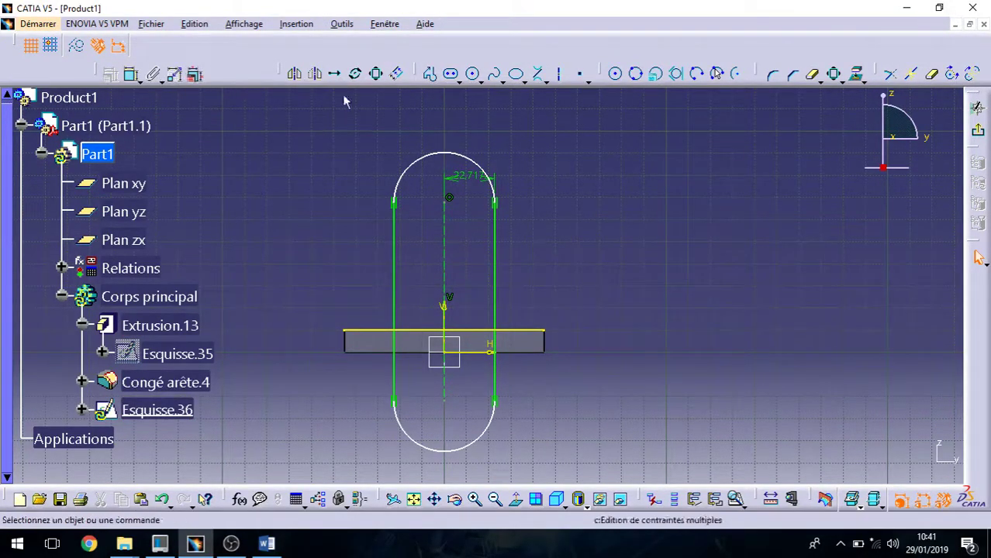
click(933, 75)
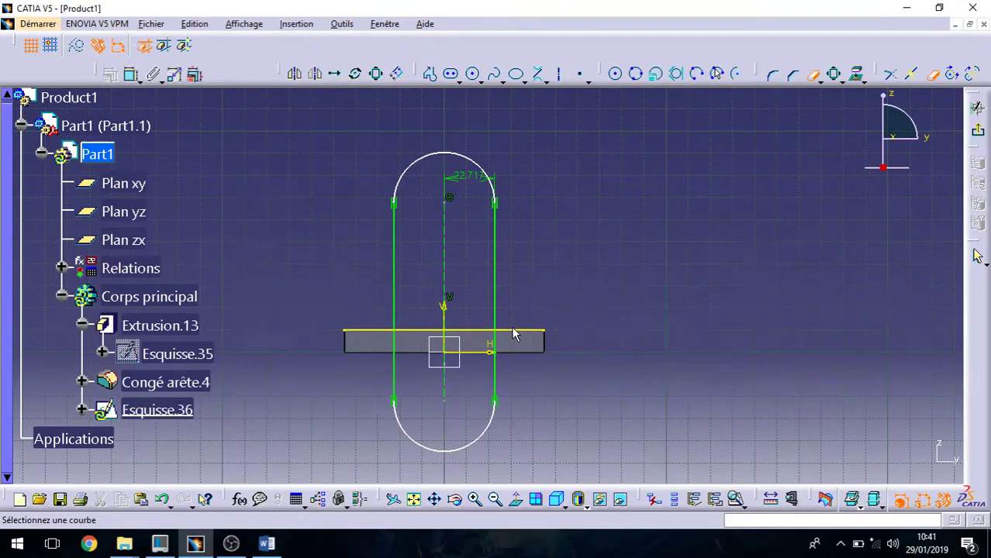
click(396, 388)
click(494, 383)
click(493, 433)
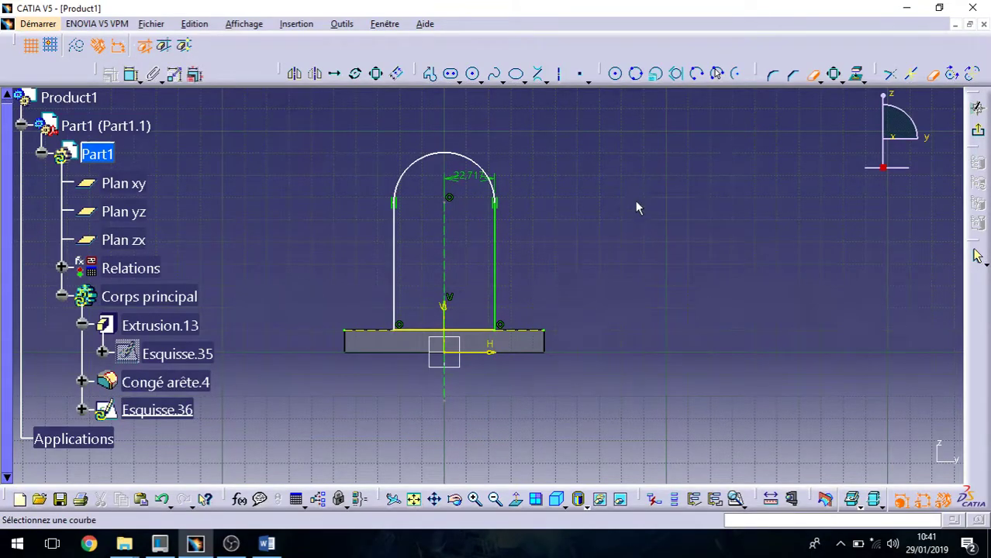
click(928, 77)
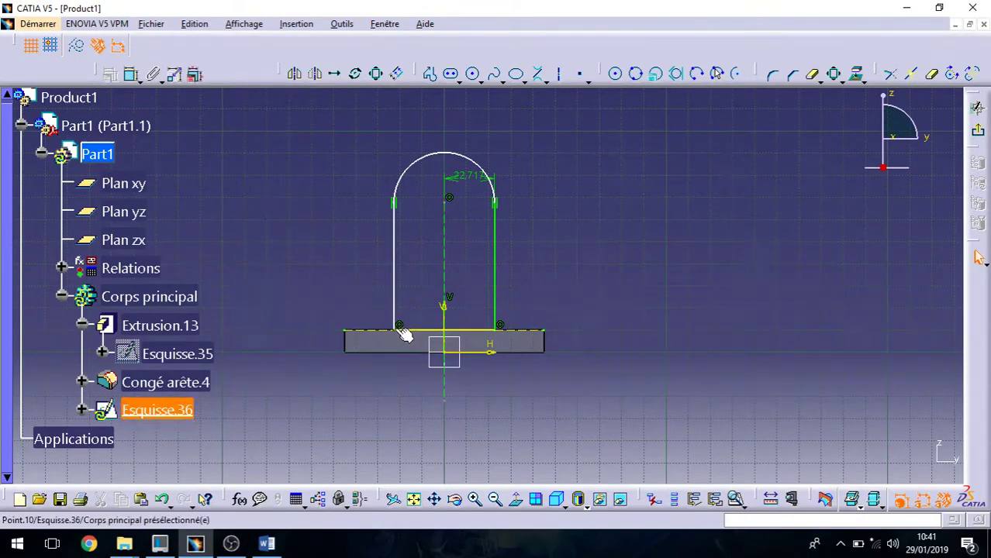
Step: Pull the lower end of the profile's free left side line outward to test it, and constrain that line as vertical
drag(394, 329, 373, 326)
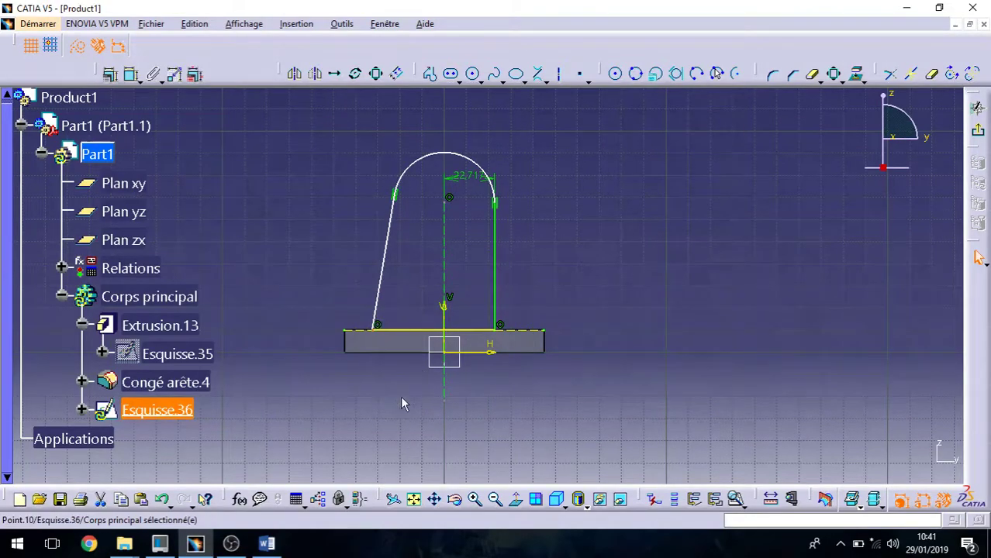
click(390, 273)
click(110, 74)
click(874, 422)
click(864, 462)
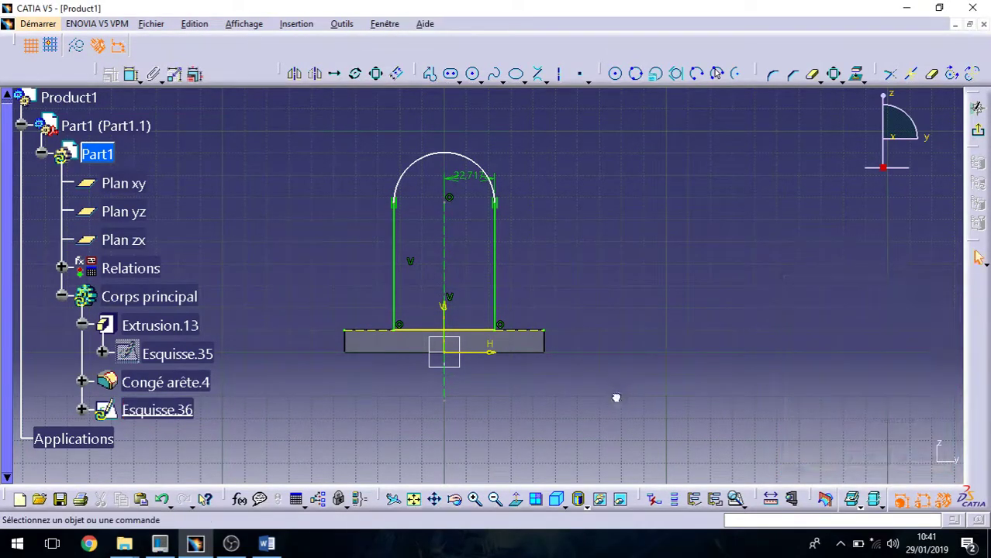
Step: Look up the height of the arc centre above the base plate on the Word drawing and return to CATIA
click(267, 545)
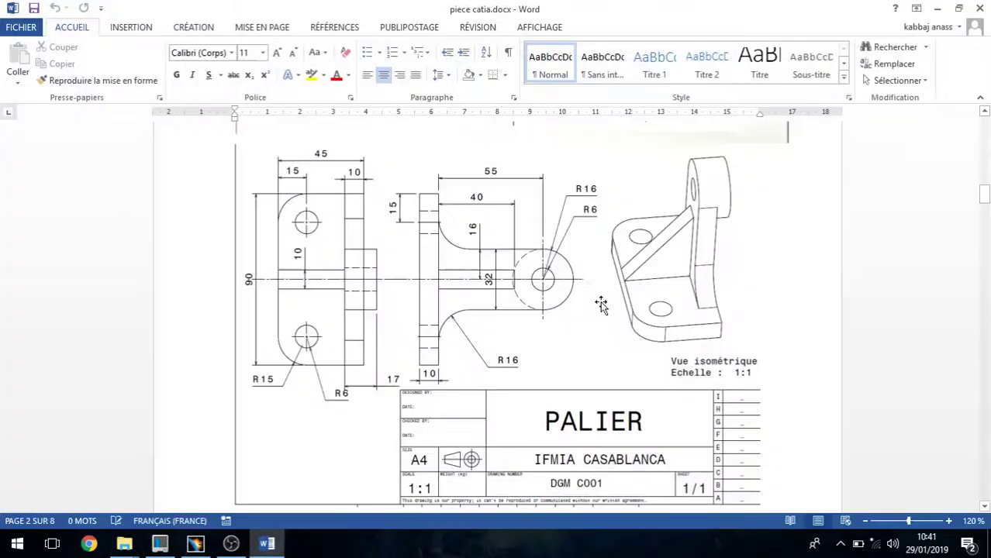
click(936, 8)
click(131, 76)
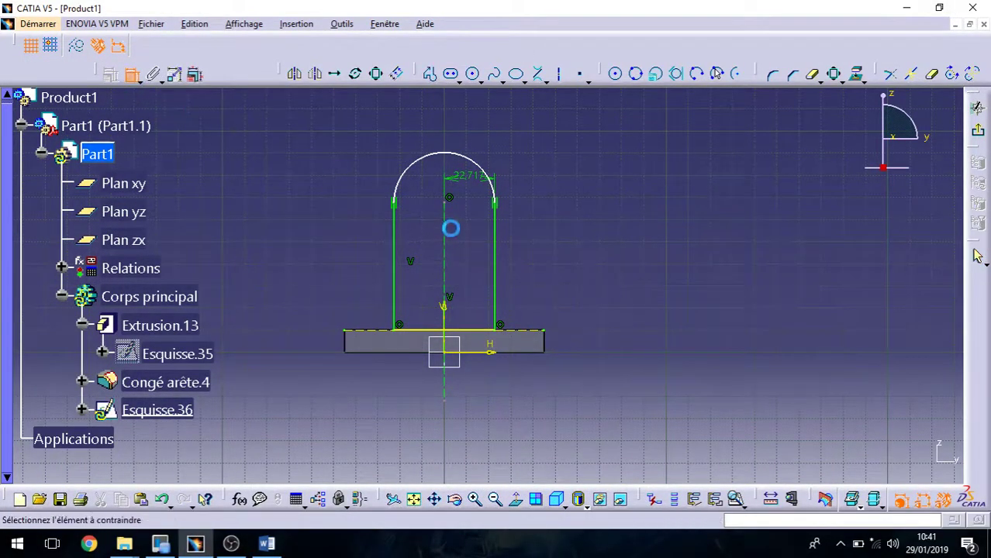
click(442, 236)
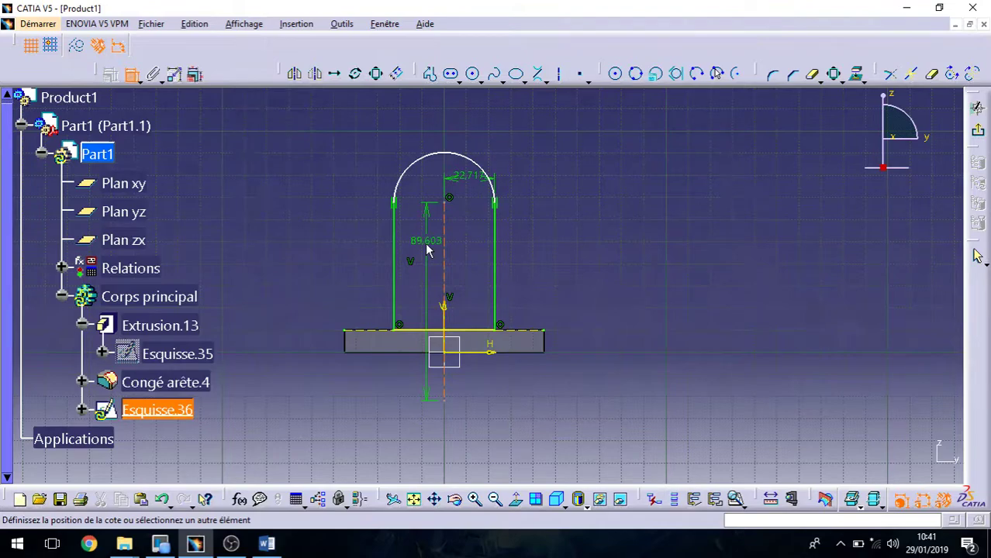
key(Escape)
Step: Dimension the distance between the plate's upper edge and the top arc's centre and set it to 55 mm
click(131, 75)
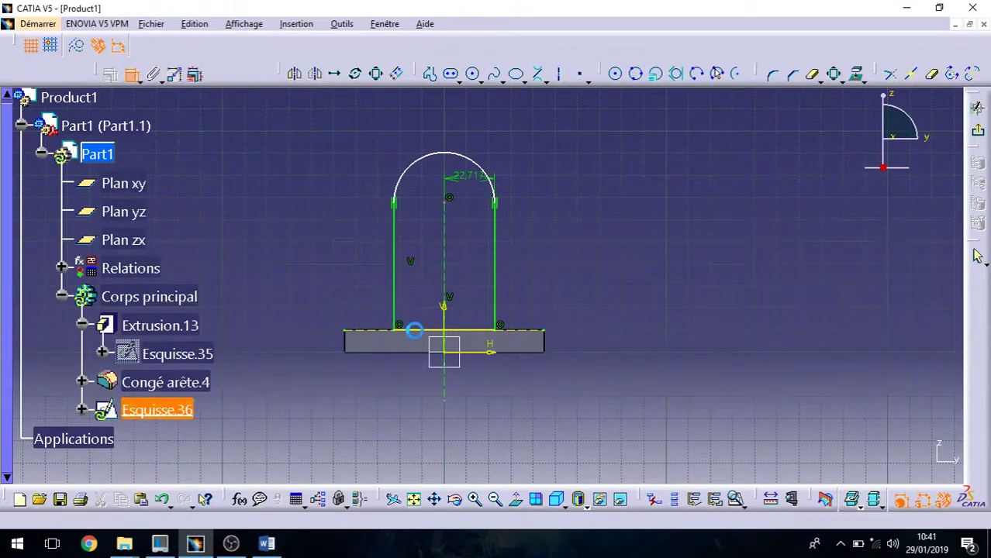
click(423, 331)
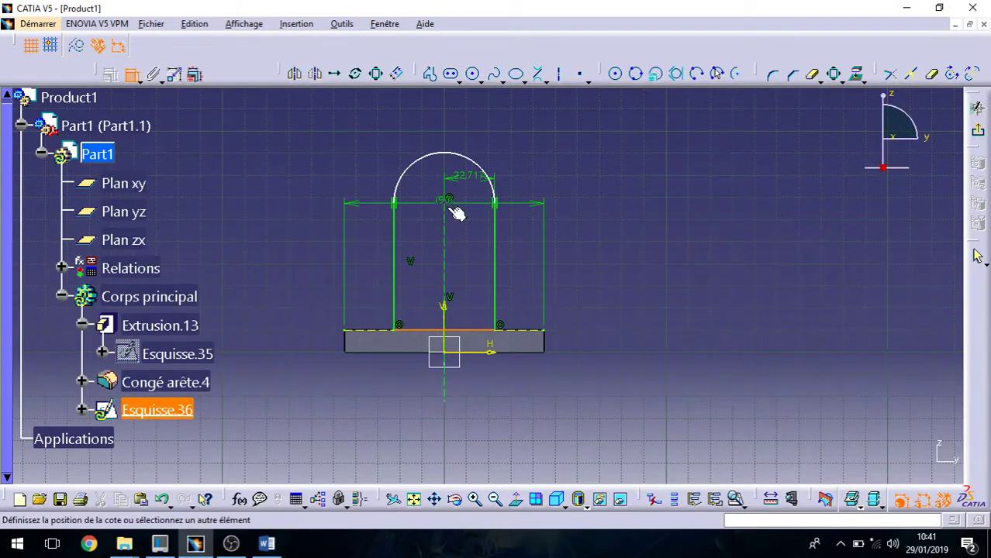
click(448, 202)
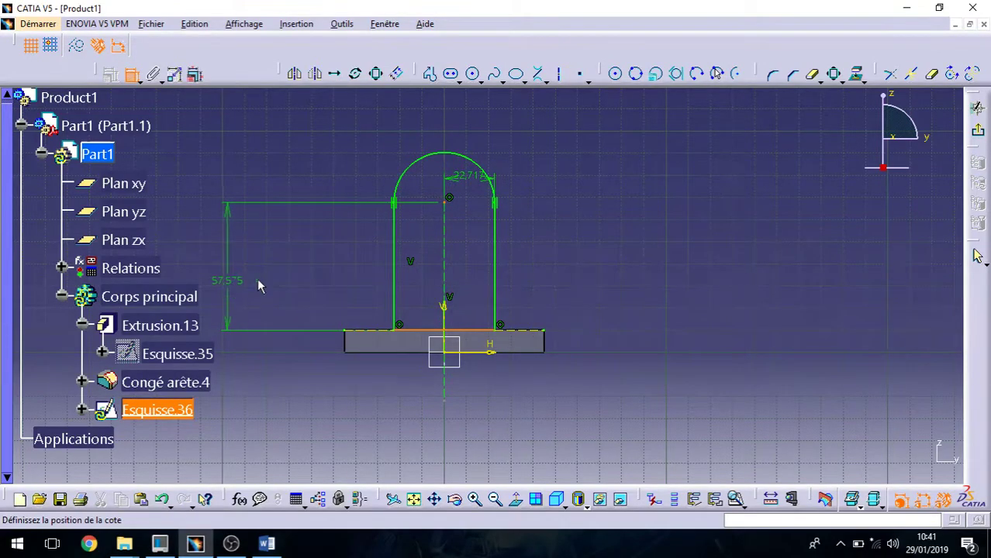
click(283, 270)
double_click(283, 270)
text(55)
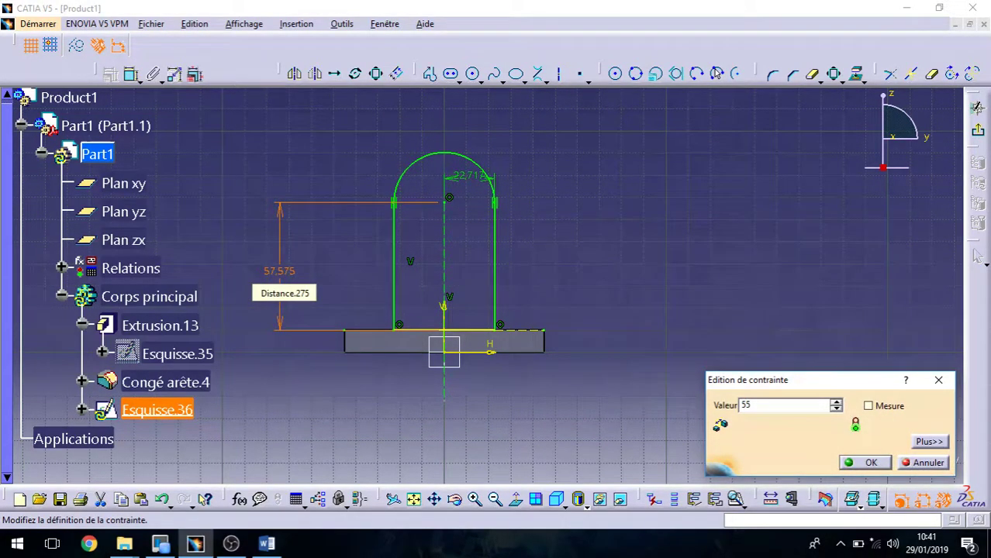
key(Return)
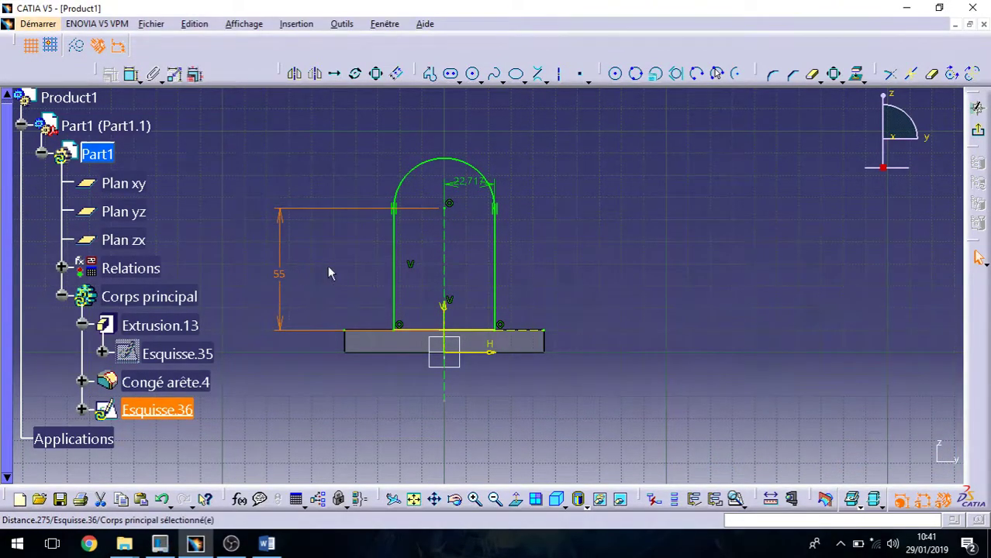
Step: Check the rounded end's radius on the Word drawing, set the profile's radius dimension to 16 mm in CATIA and leave the sketch
click(268, 542)
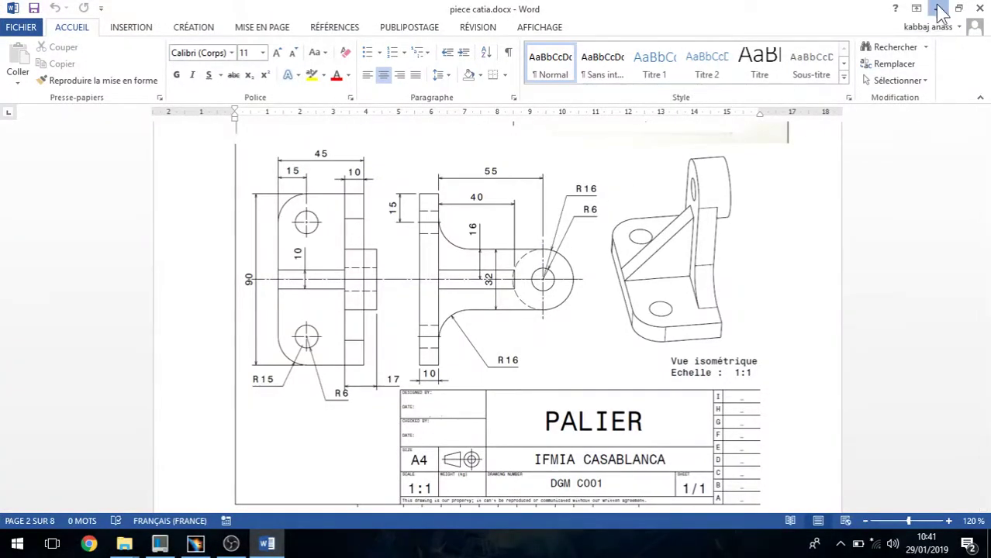
click(936, 8)
double_click(461, 186)
text(16)
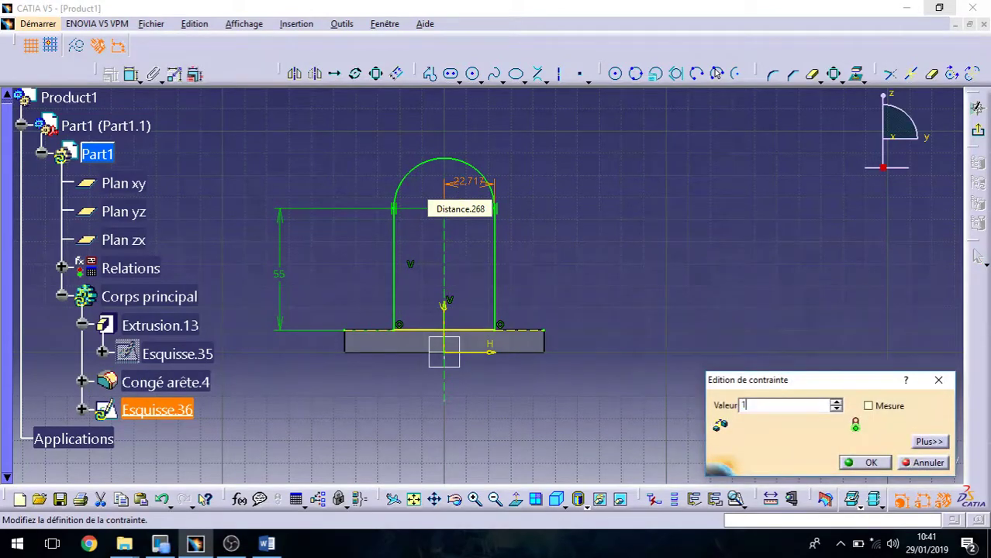
key(Return)
ctrl+middle_drag(532, 311, 489, 322)
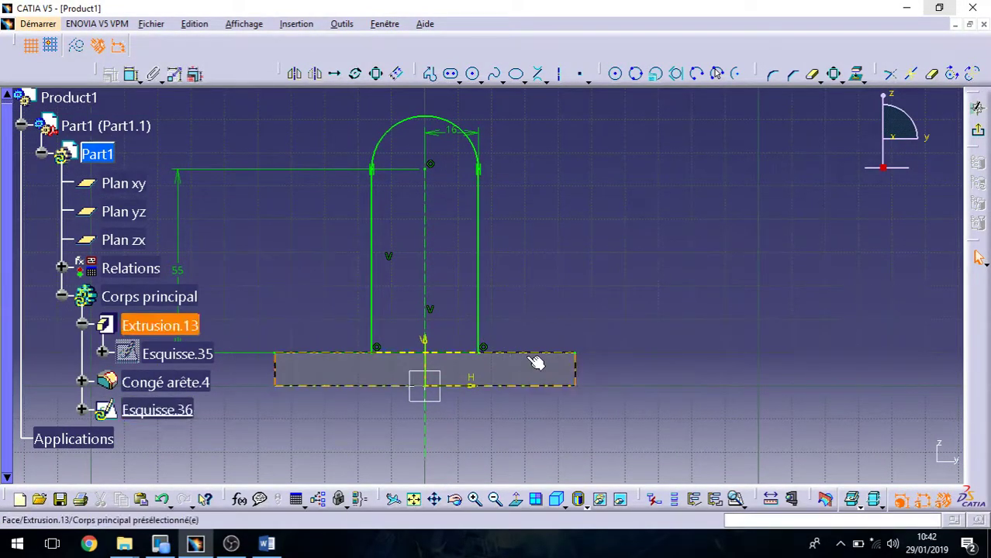
click(978, 130)
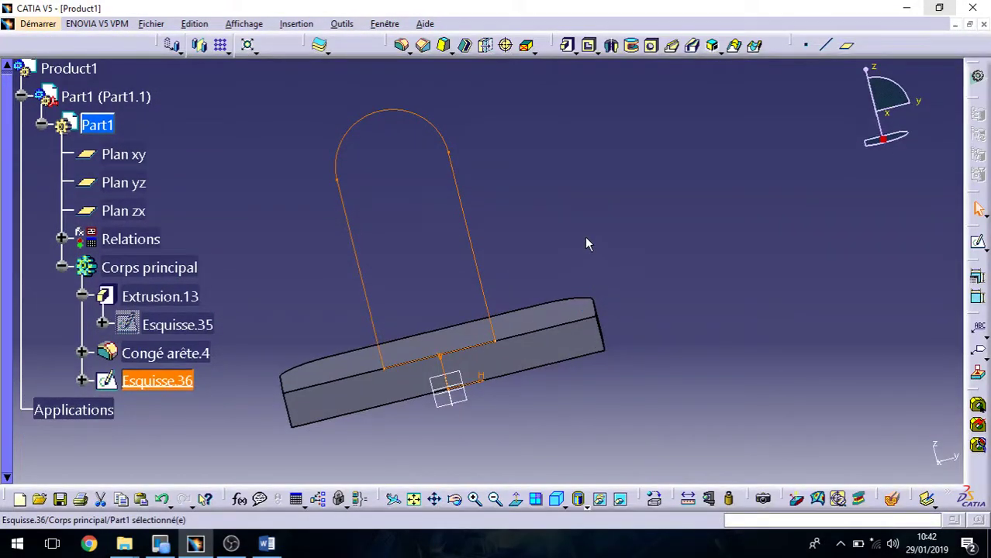
Step: Extrude the upright profile 10 mm with the direction reversed towards the base plate, checking the thickness on the Word drawing
mouse_move(455, 373)
middle_down()
mouse_move(405, 375)
mouse_move(404, 385)
middle_up()
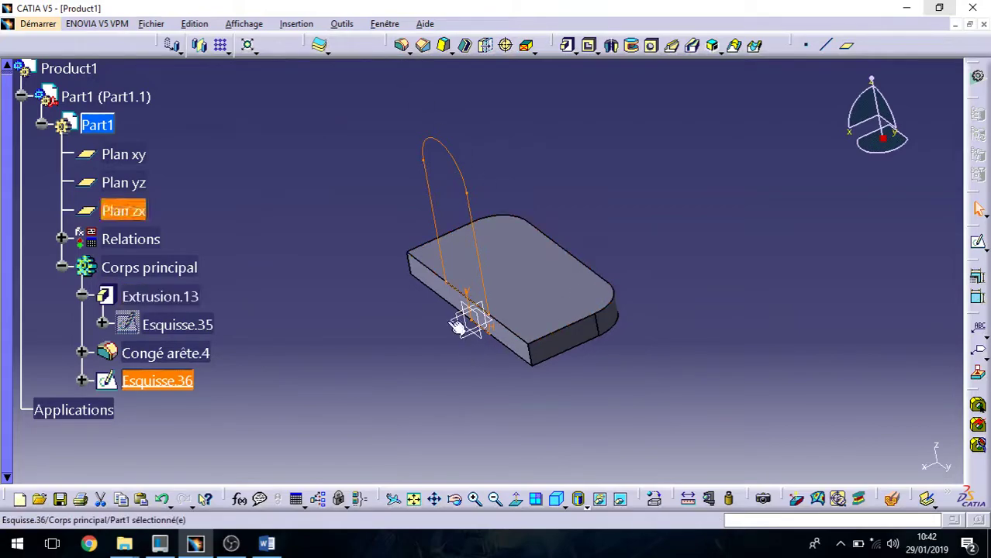
middle_drag(512, 379, 460, 401)
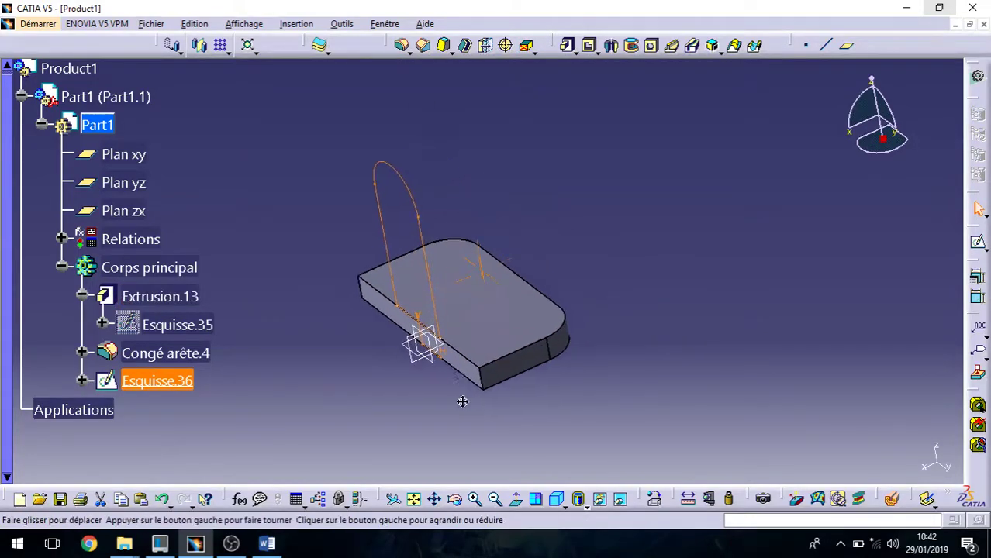
click(570, 47)
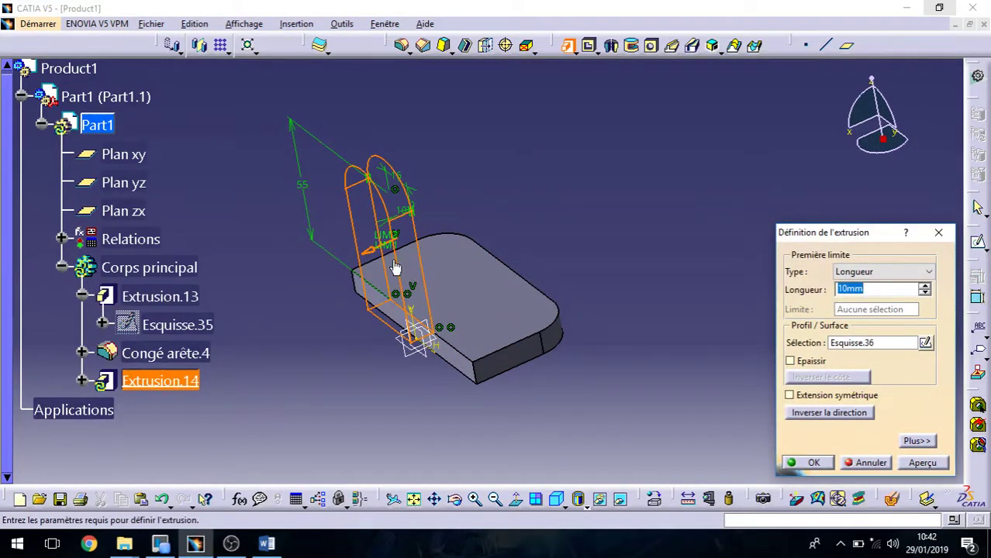
click(841, 413)
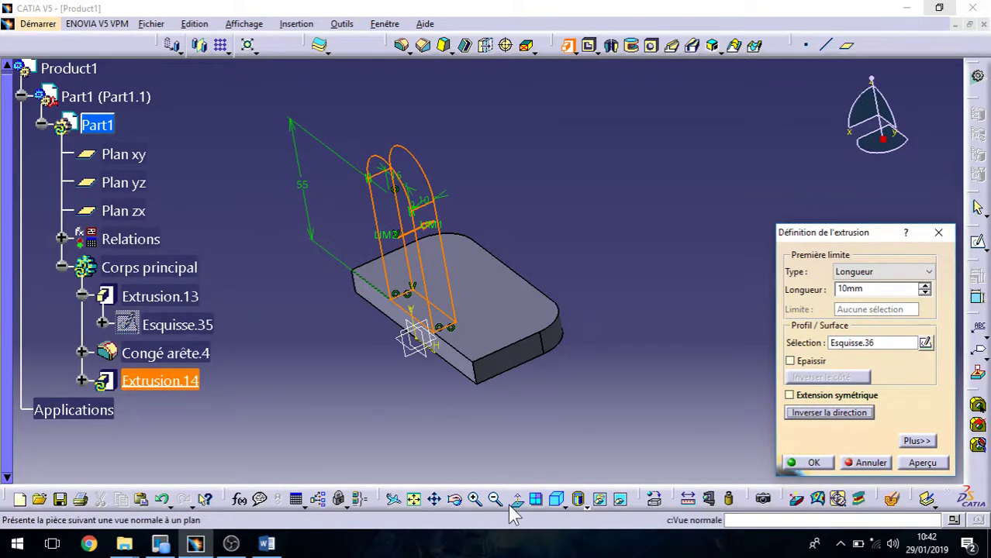
click(623, 500)
click(623, 500)
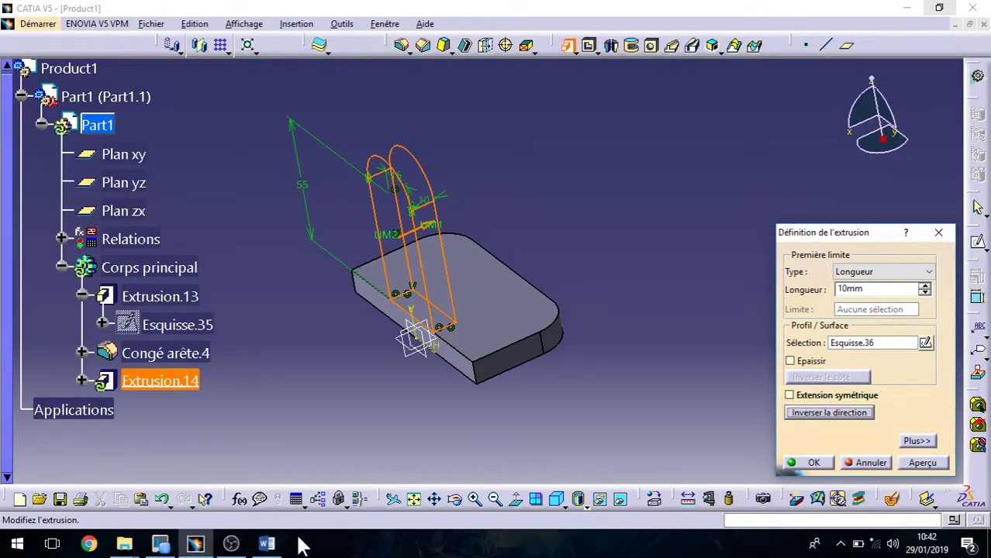
click(266, 545)
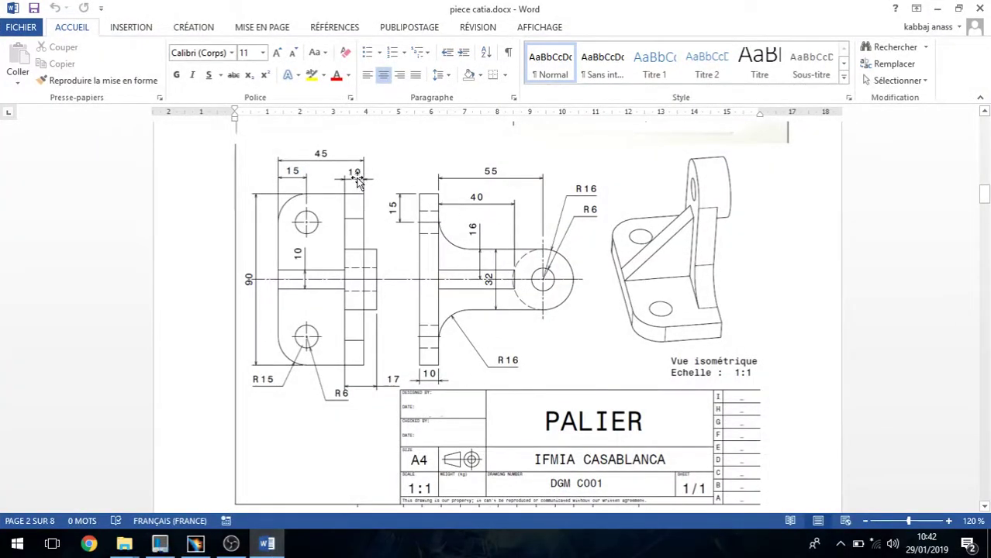
click(937, 8)
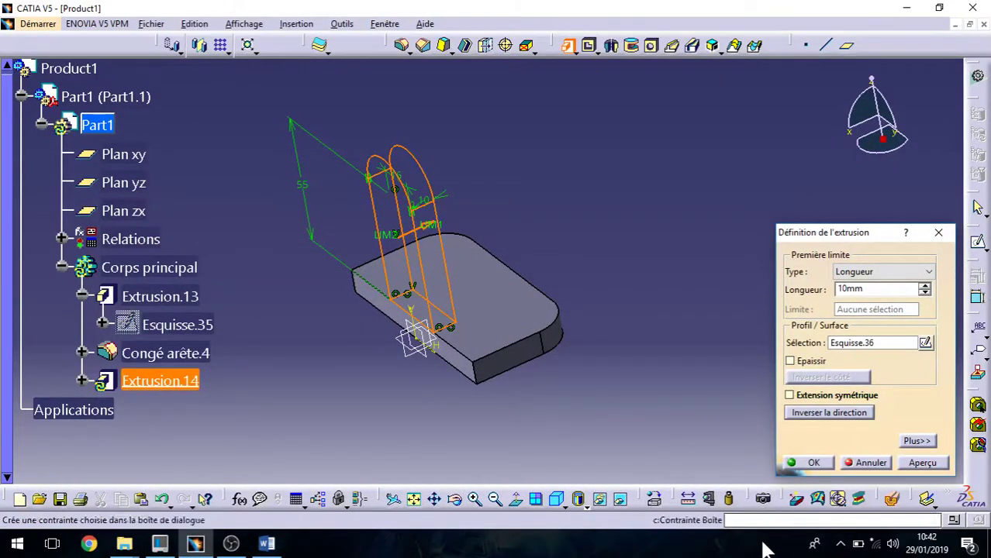
click(804, 463)
Step: Fillet the two edges where the upright meets the base plate, using the 16 mm radius from the Word drawing
middle_drag(476, 395, 552, 387)
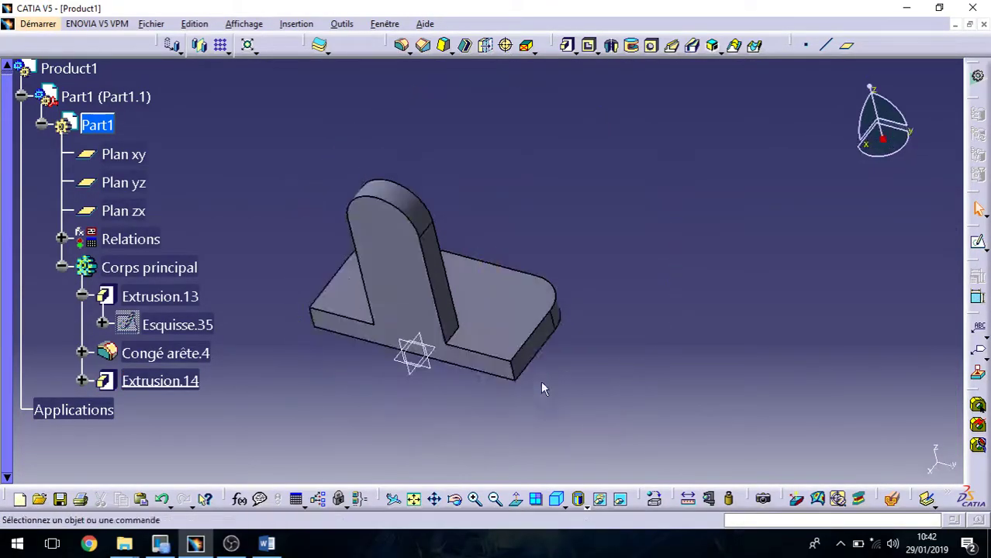
click(401, 45)
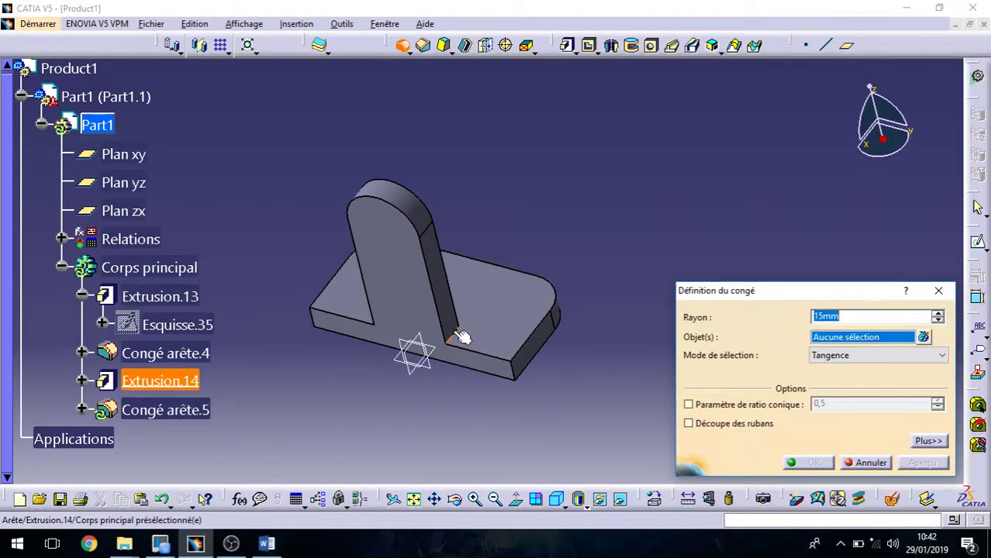
click(450, 338)
middle_drag(434, 343, 560, 368)
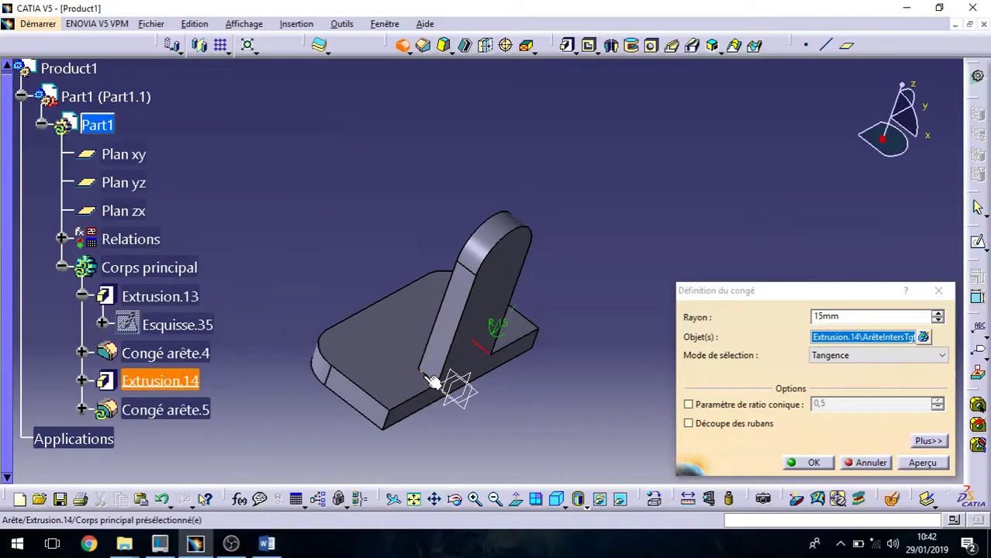
click(428, 378)
click(266, 543)
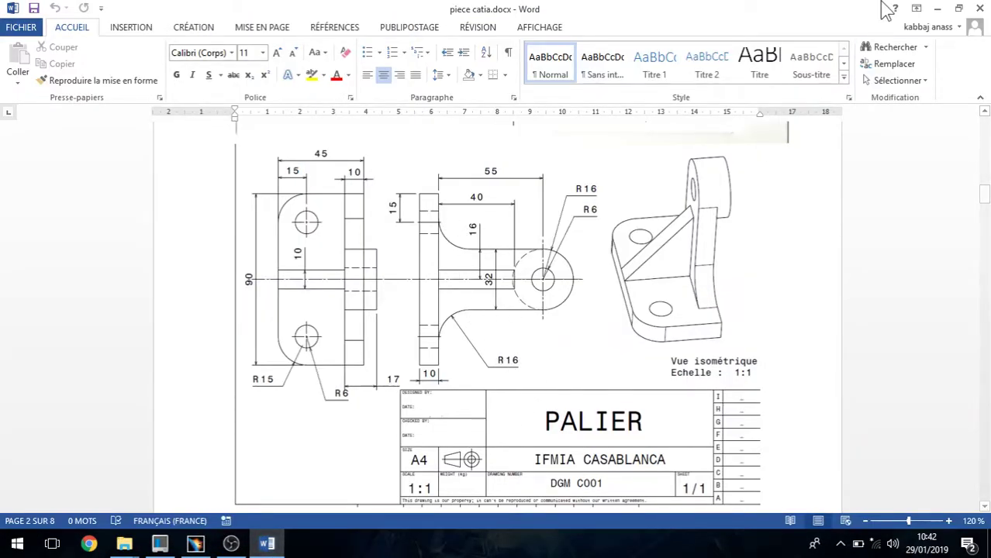
click(937, 8)
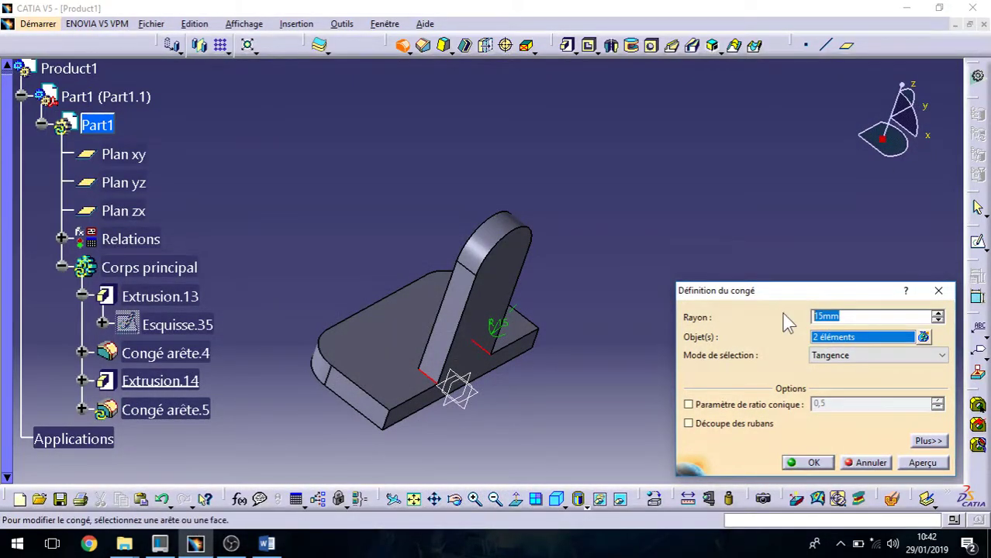
key(Return)
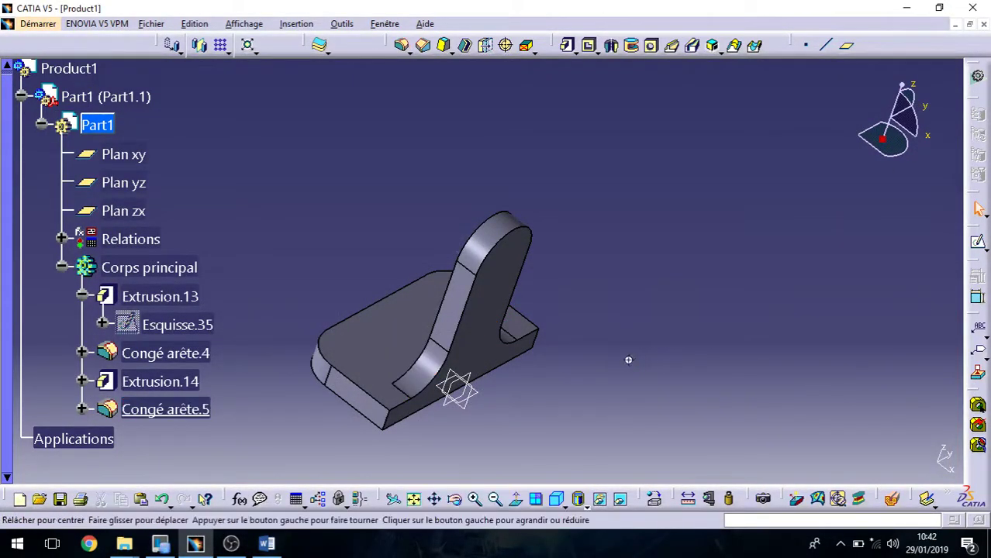
Step: Check the hub on the Word drawing, open a sketch on the upright's front face and draw a circle beside the upright
middle_drag(628, 359, 415, 304)
click(266, 543)
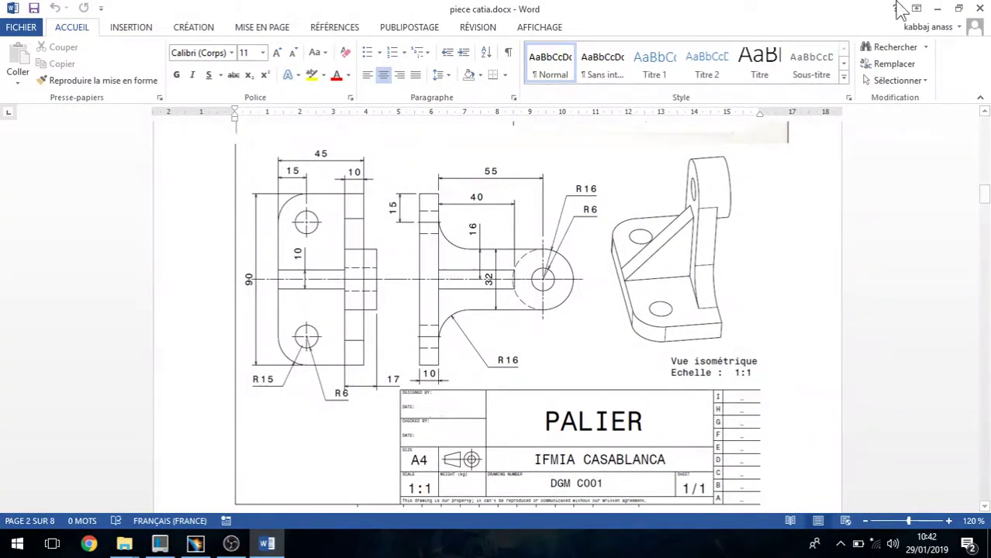
click(936, 8)
middle_drag(470, 277, 337, 458)
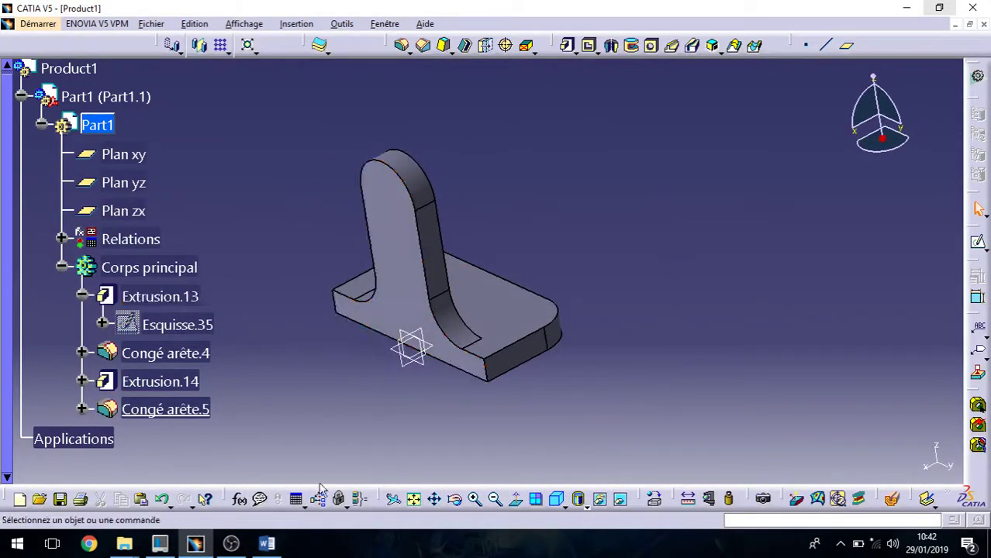
click(394, 215)
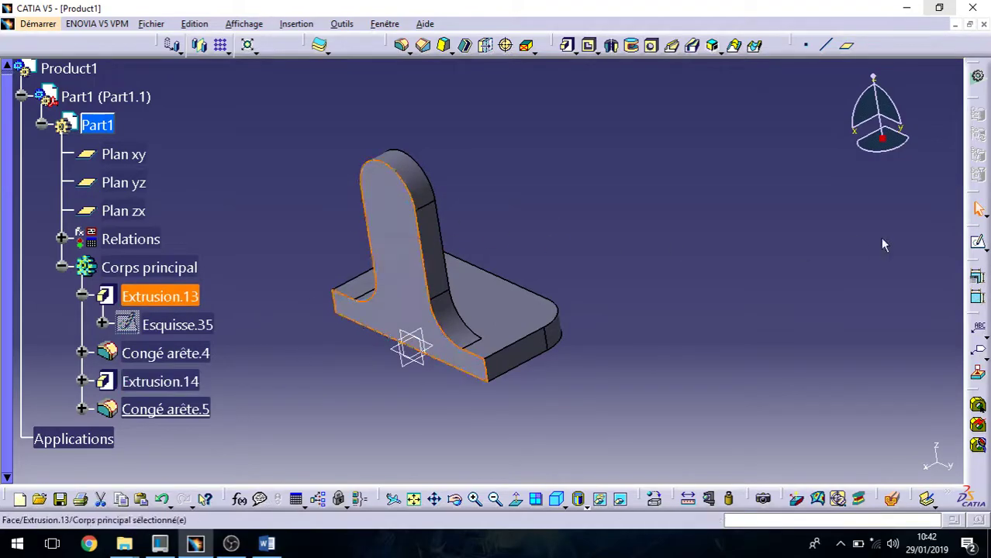
click(979, 243)
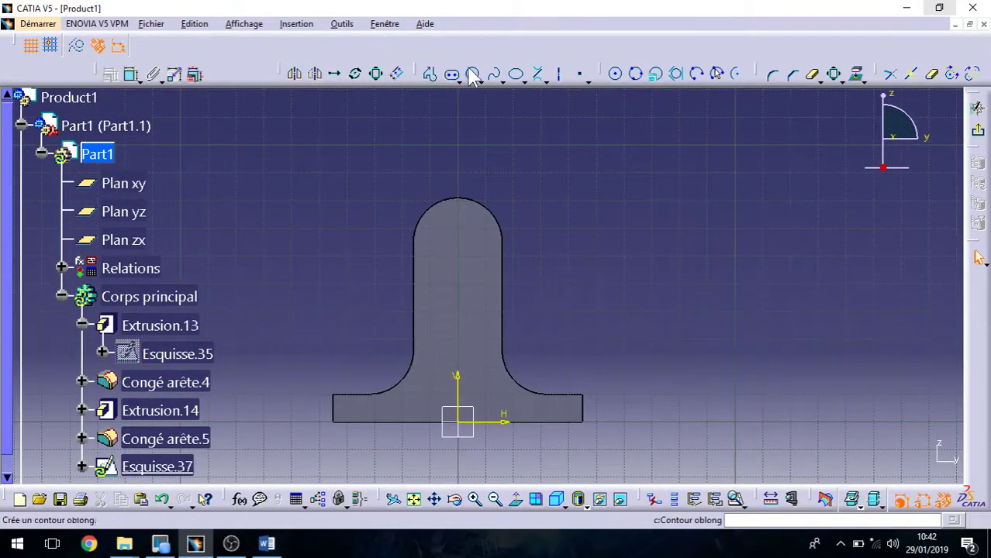
click(474, 74)
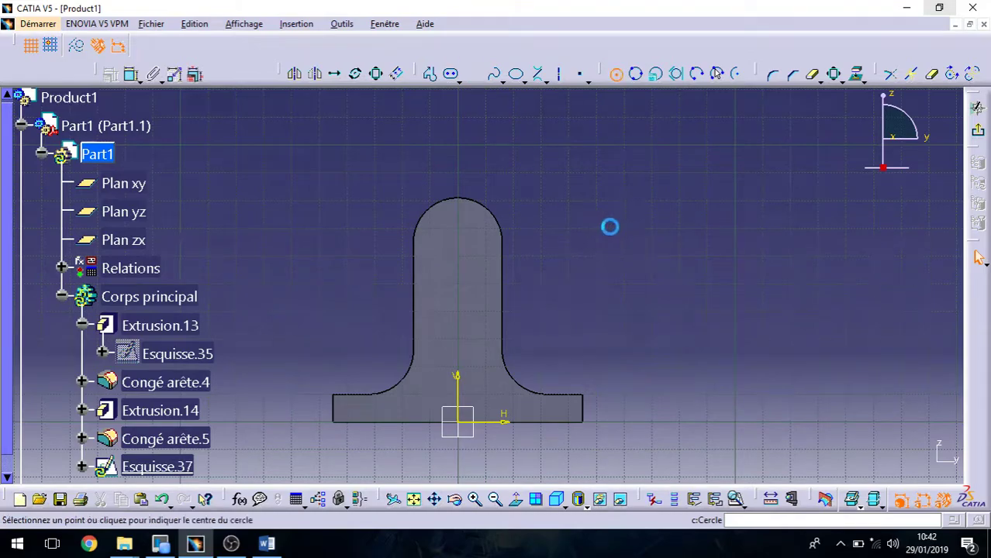
click(645, 197)
click(670, 197)
Step: Constrain the circle to be coincident with the upright's rounded top edge and leave the sketch
click(476, 200)
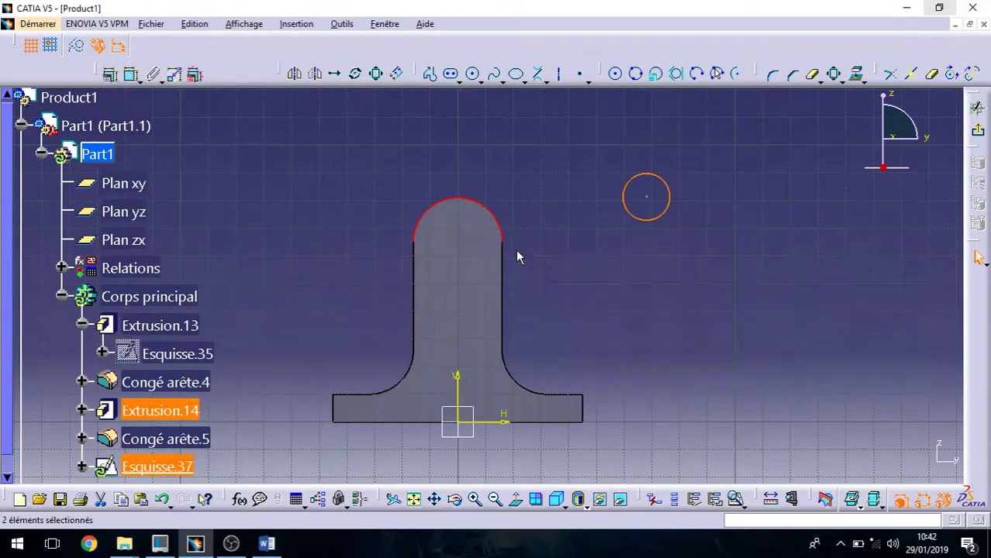
click(111, 75)
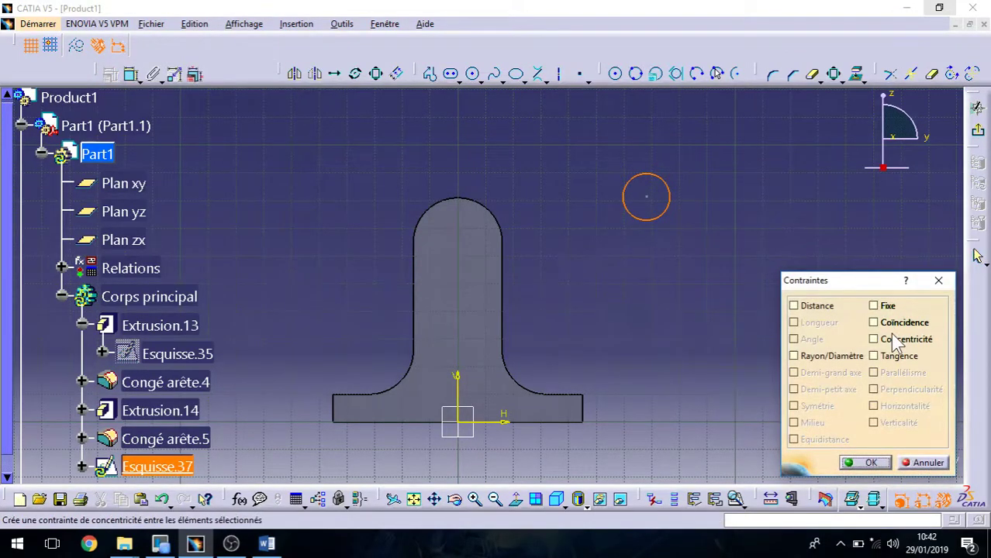
click(904, 323)
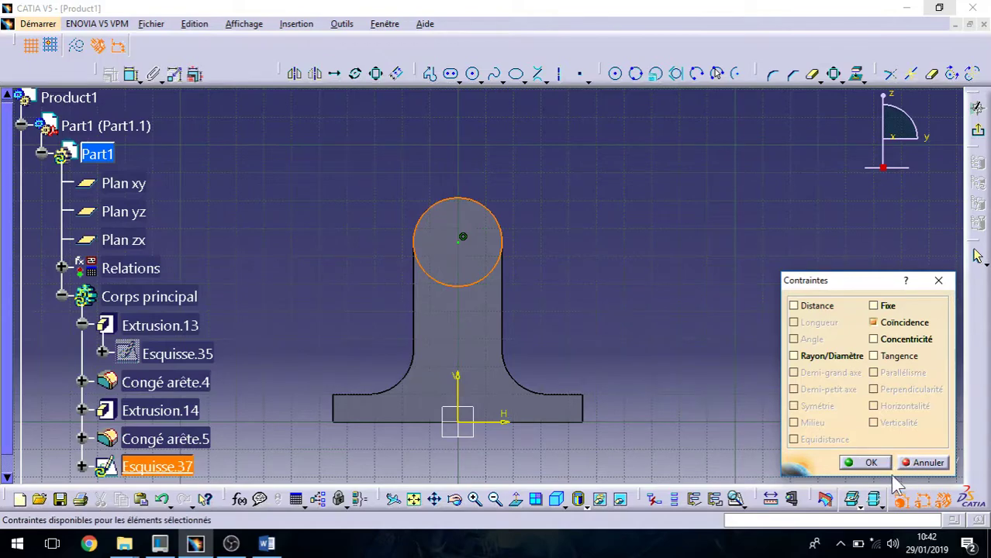
click(865, 463)
click(979, 132)
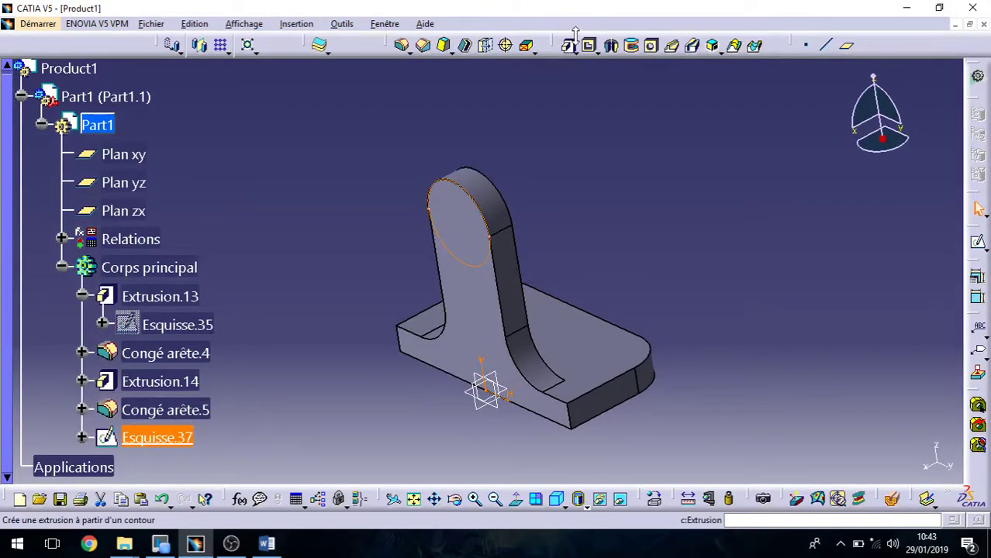
Step: Extrude the circle outward from the upright's front face to give the overall hub thickness of 17 mm on the Word drawing
click(266, 543)
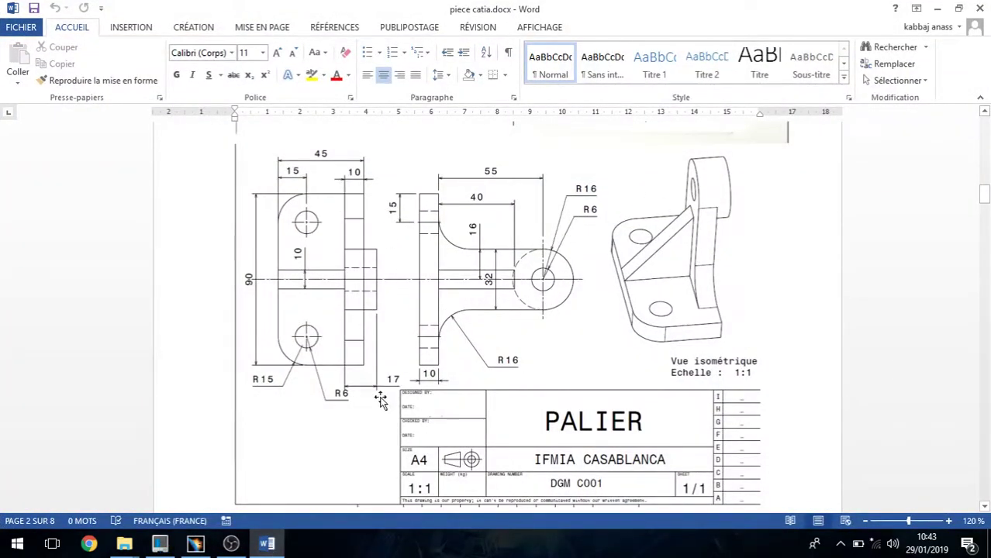
click(936, 9)
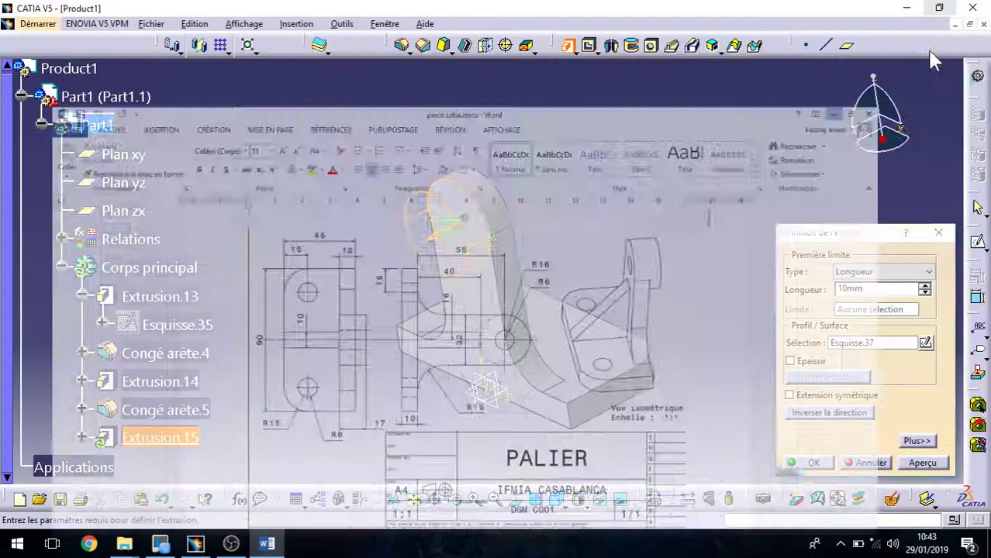
drag(892, 293, 774, 292)
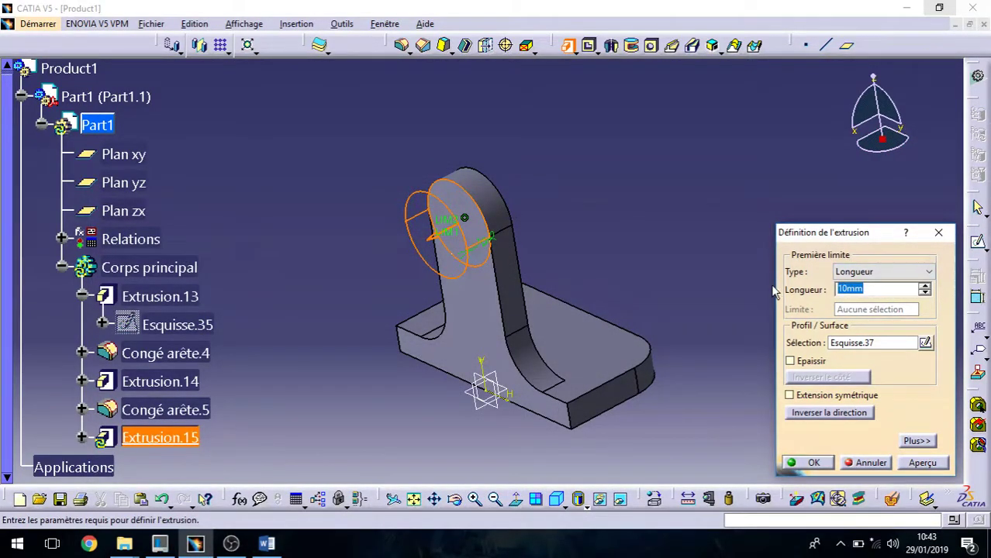
key(Return)
middle_drag(579, 221, 736, 222)
middle_drag(612, 282, 496, 277)
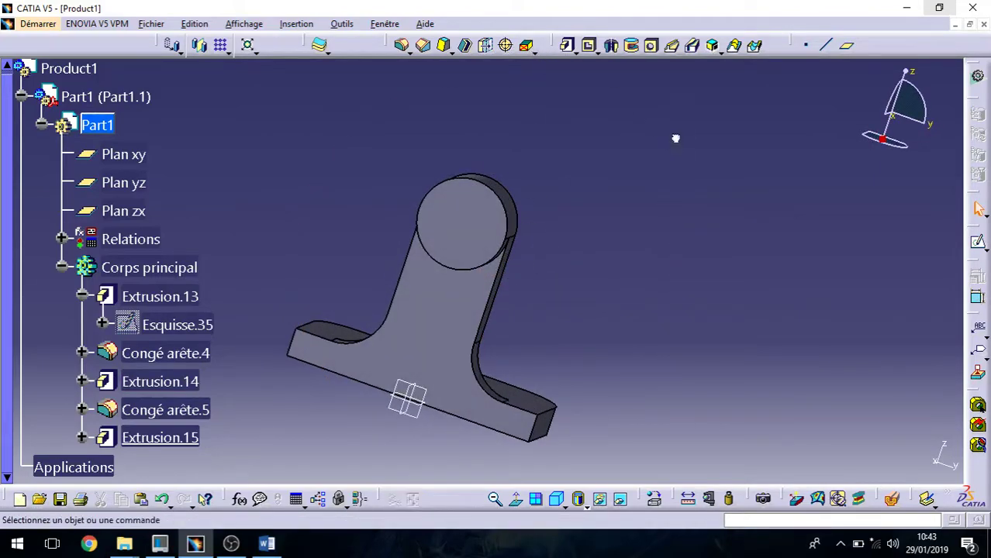
Step: Start a hole on the hub's front face, check it against the Word drawing and turn off its threading
click(651, 45)
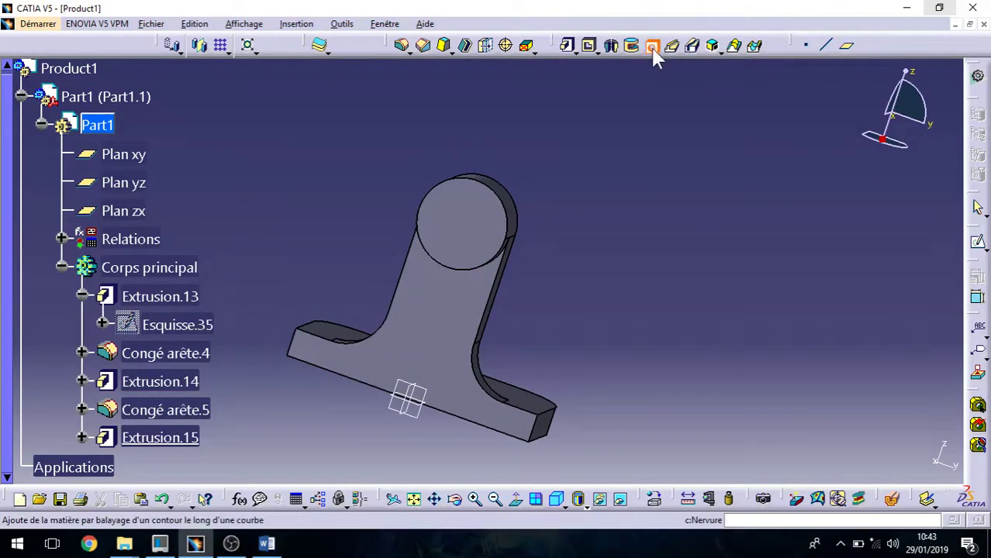
click(474, 240)
click(271, 546)
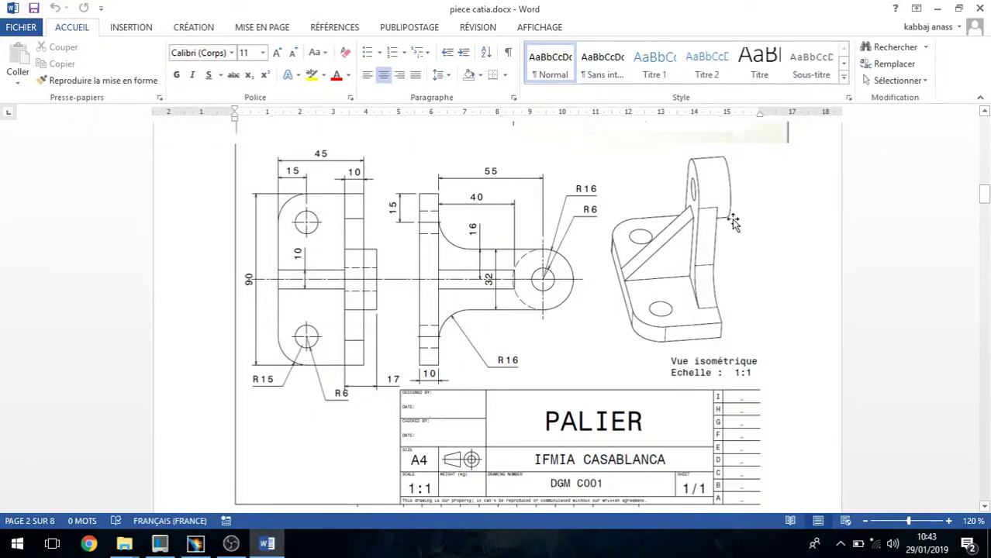
click(936, 8)
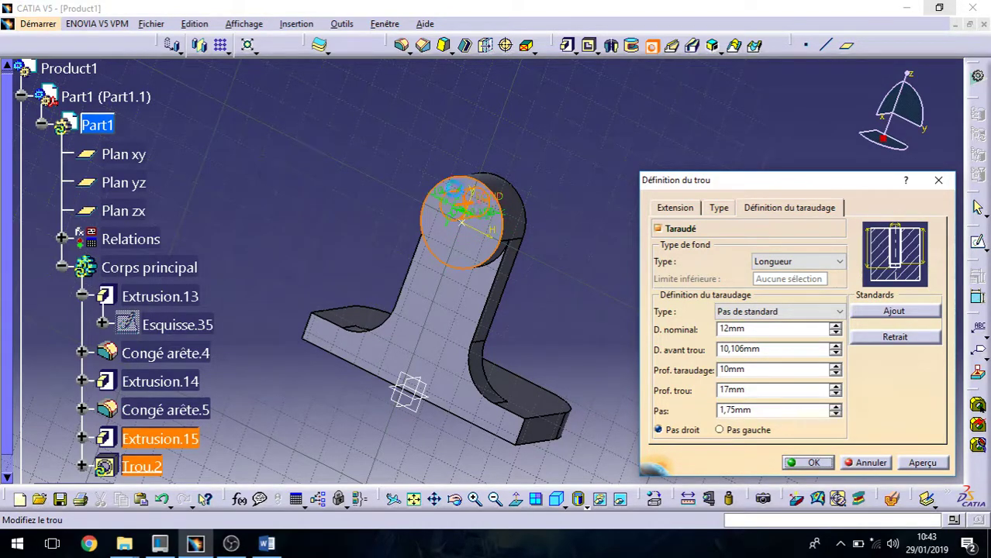
click(445, 213)
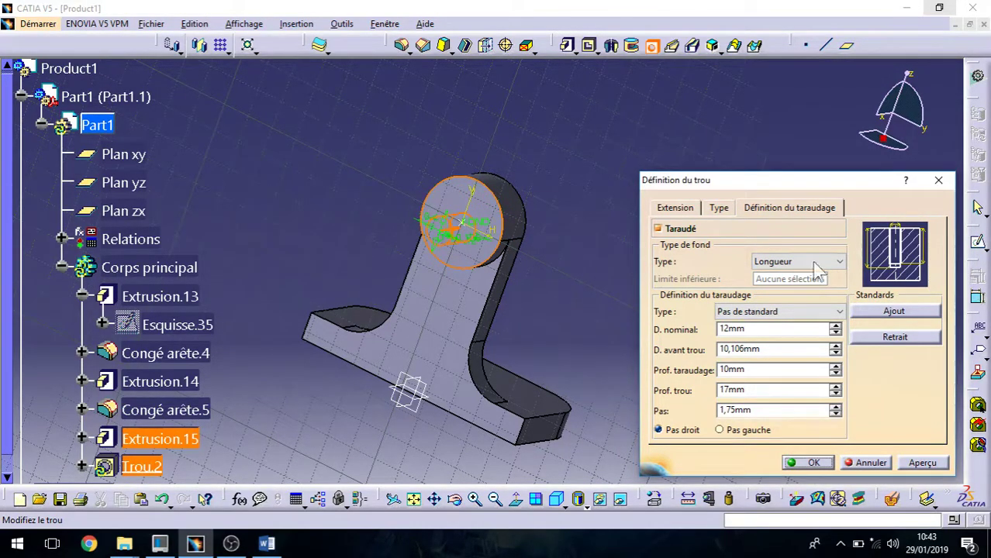
click(671, 209)
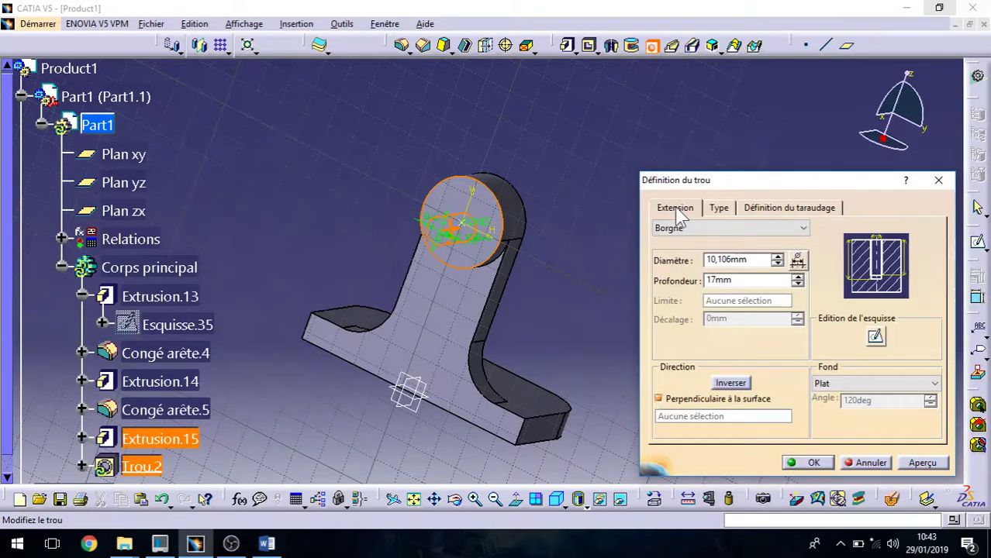
click(776, 208)
click(666, 229)
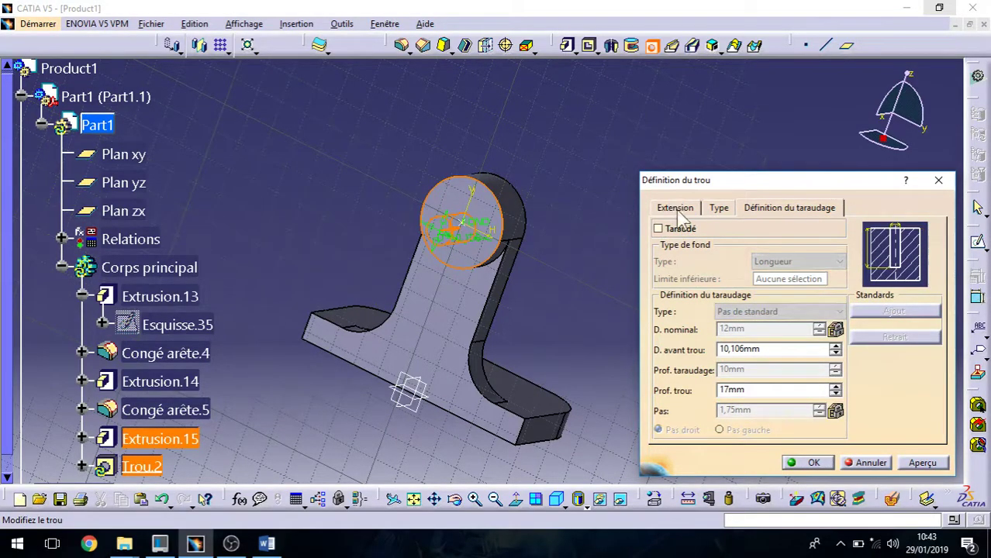
Step: Make the hole's centre point concentric with the hub's circular edge in its positioning sketch and return to the hole definition
click(680, 210)
click(876, 337)
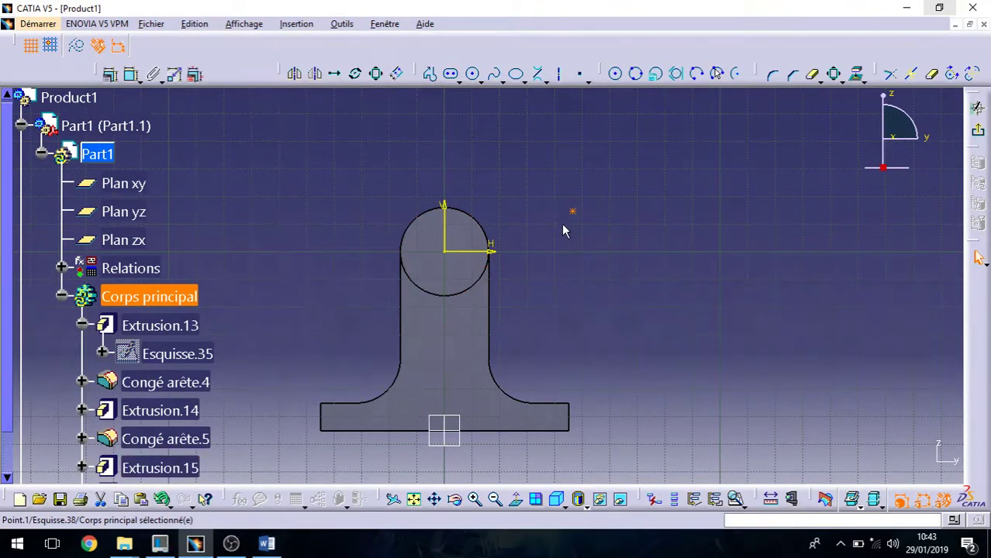
click(487, 222)
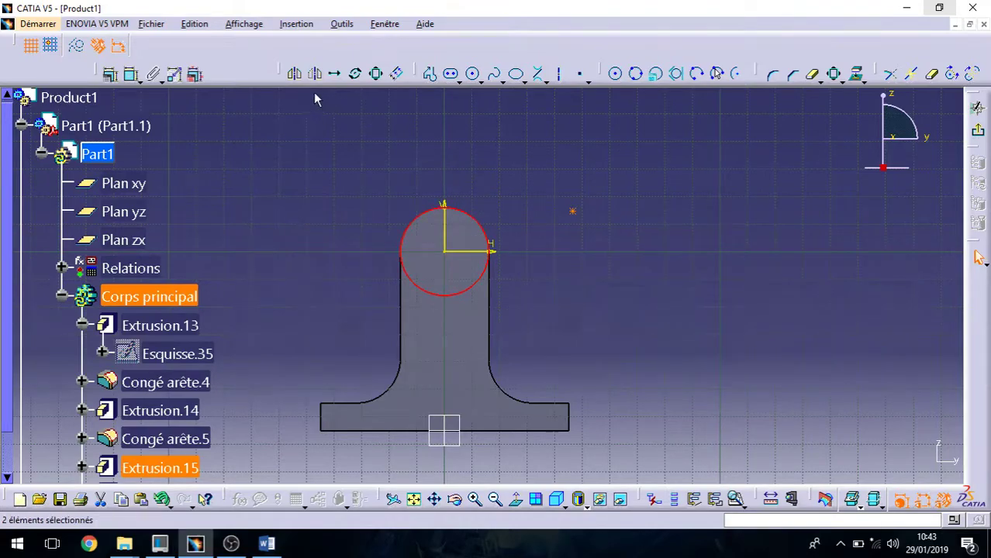
click(110, 76)
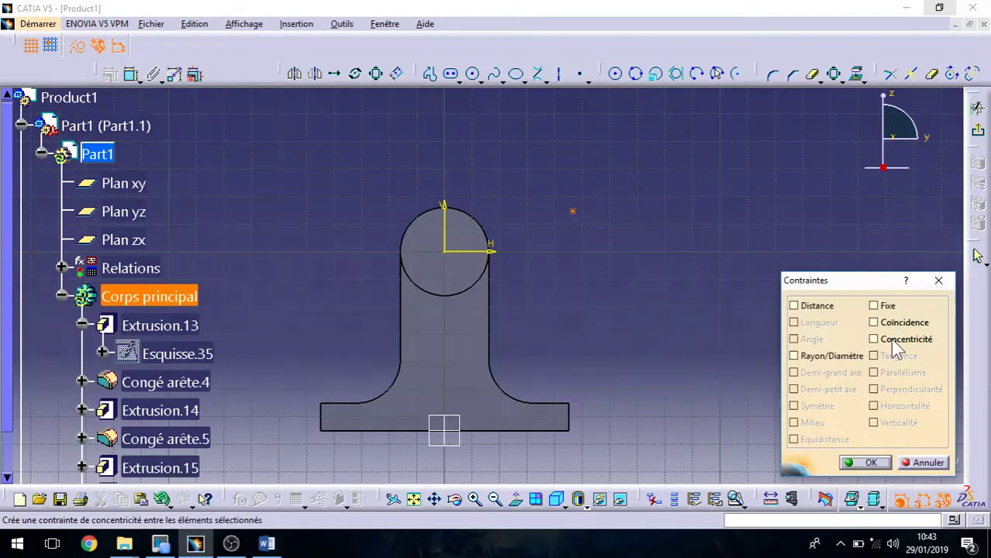
click(896, 345)
click(862, 463)
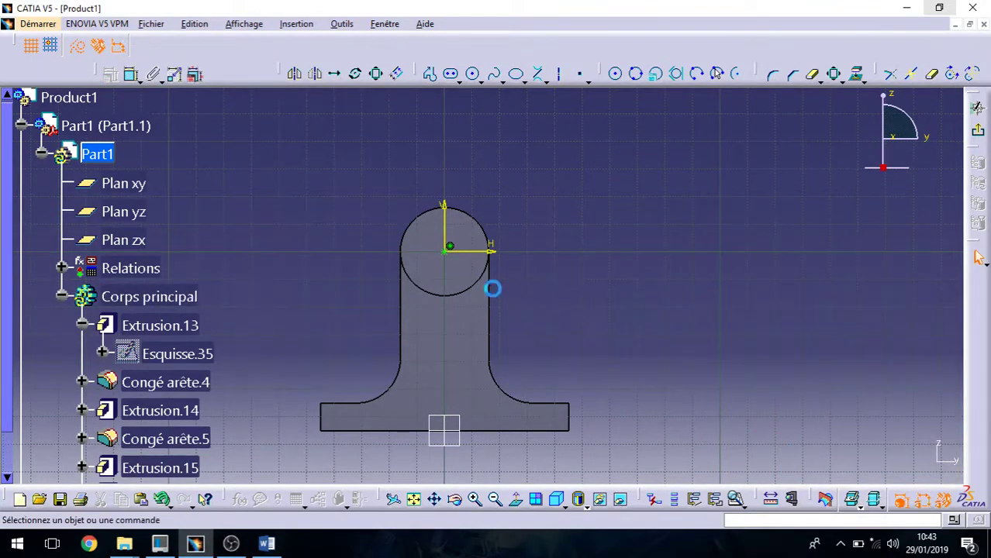
click(978, 134)
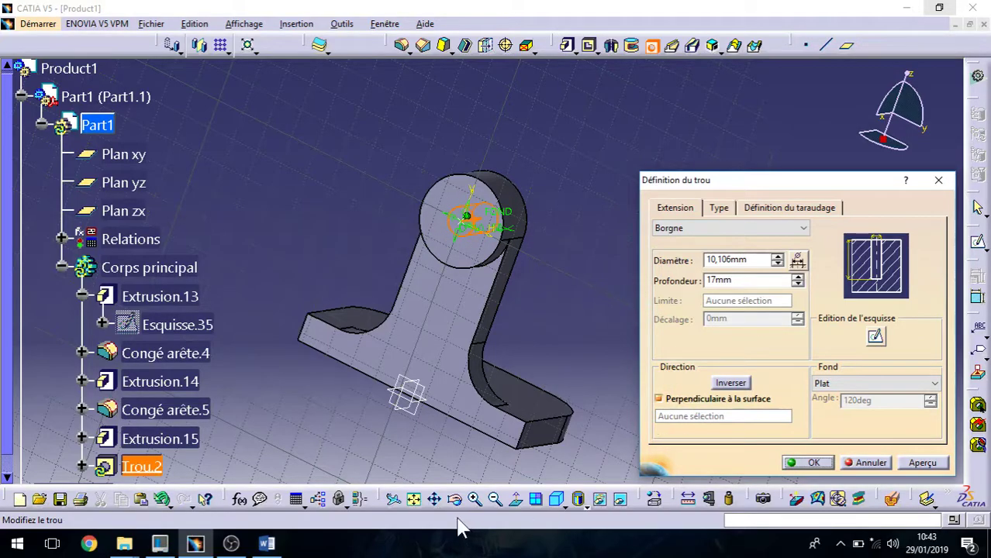
Step: Set the hub hole's diameter to 12 mm and its extension to Jusqu'au dernier, then create the hole
key(alt+Tab)
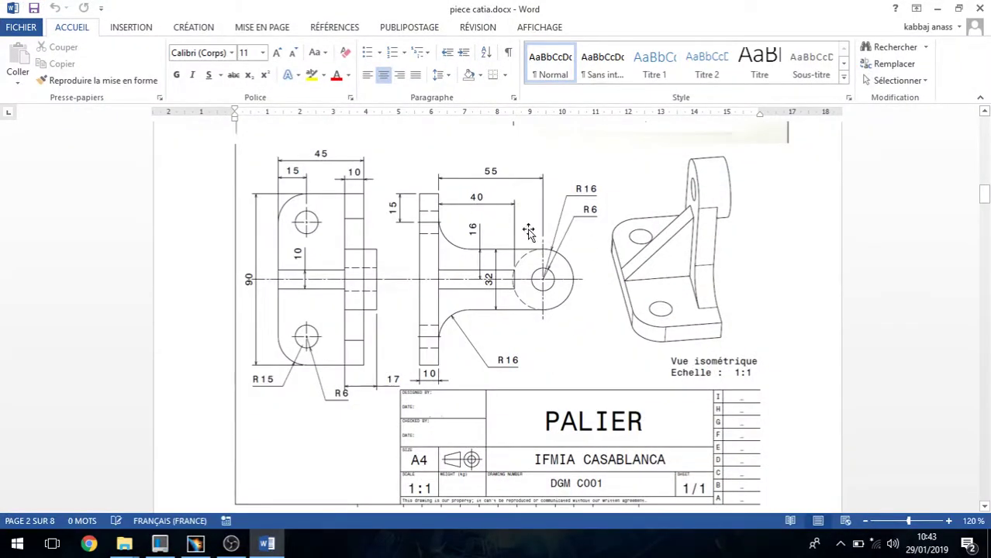
click(937, 8)
double_click(753, 261)
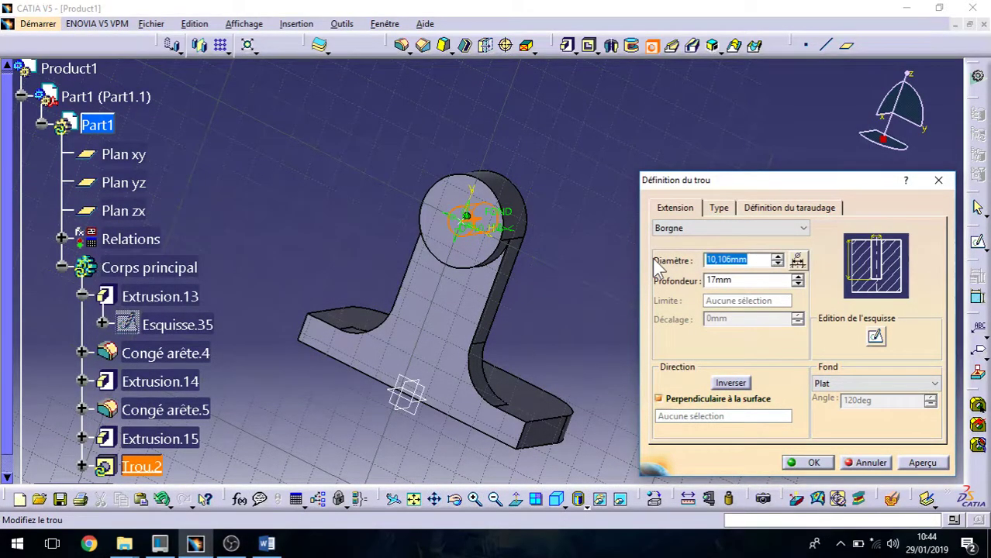
text(12)
key(Return)
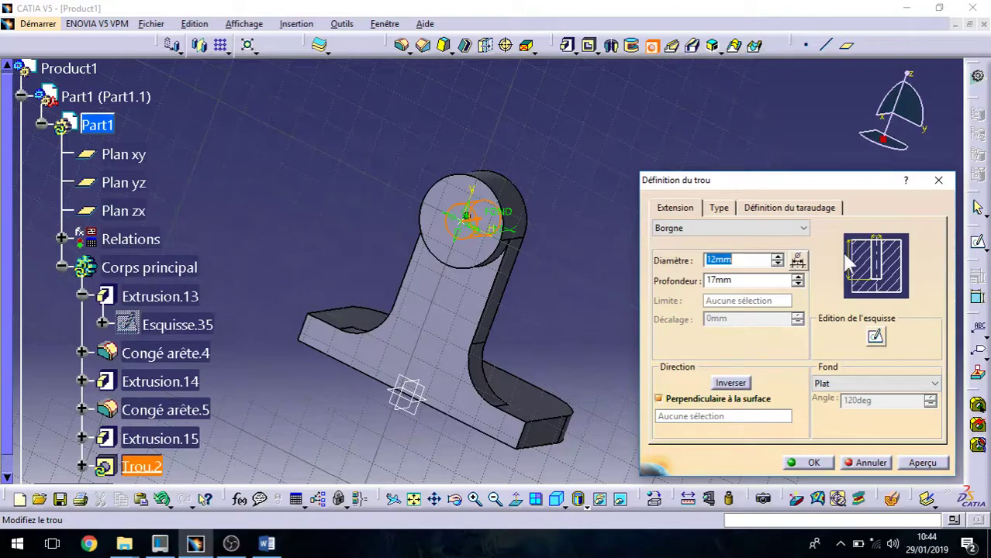
click(803, 228)
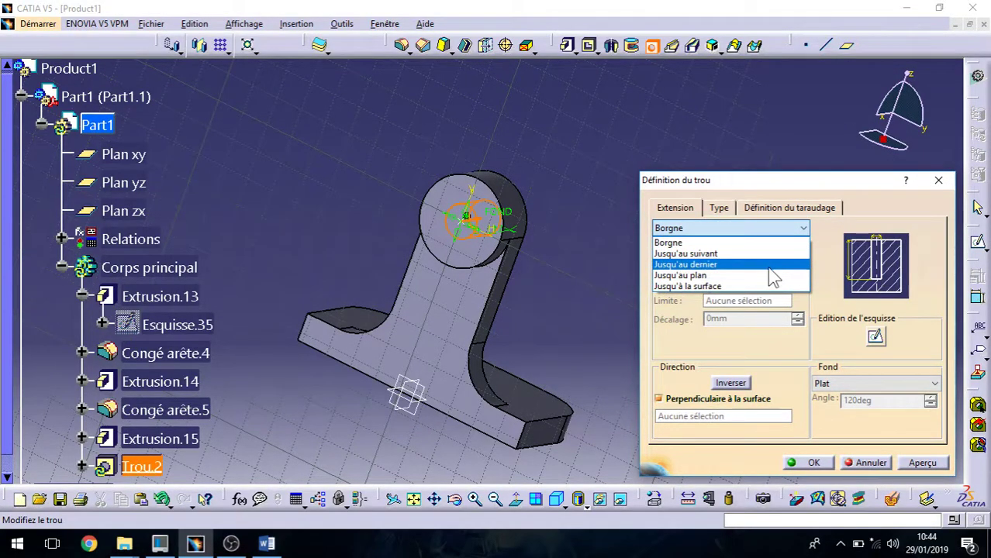
click(768, 268)
middle_drag(542, 283, 489, 338)
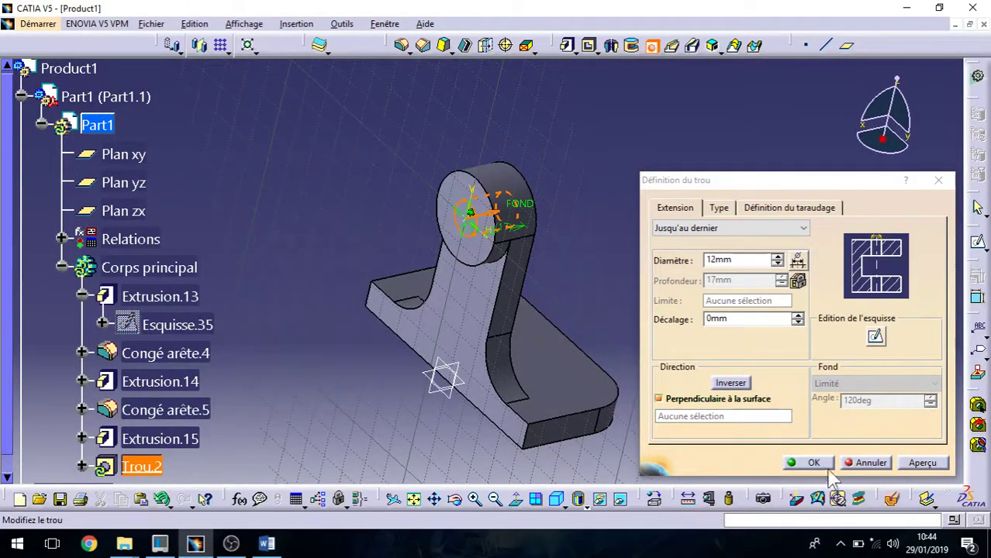
click(798, 465)
click(810, 463)
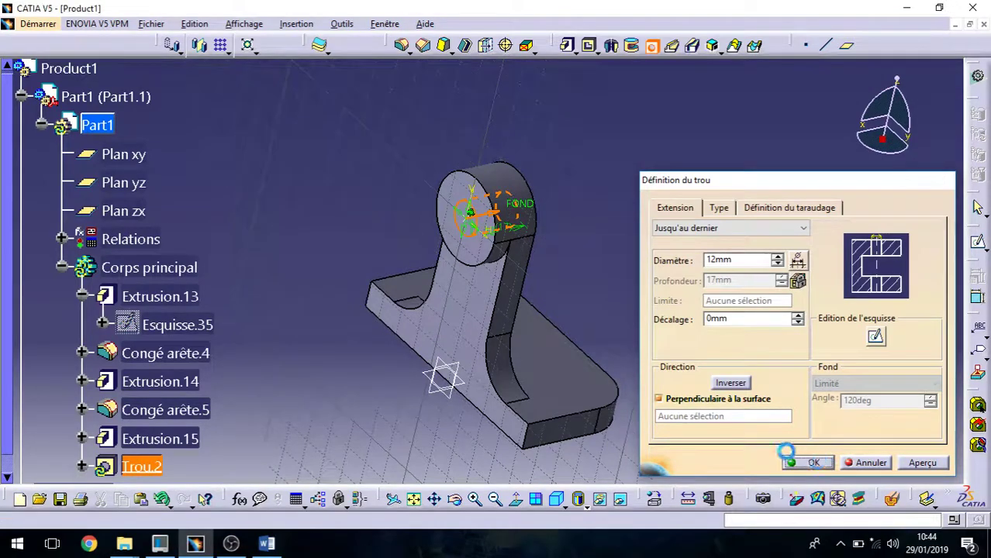
Step: Start a hole on the base plate's upper face, open its positioning sketch and check the hole position on the Word drawing
middle_drag(598, 325, 601, 366)
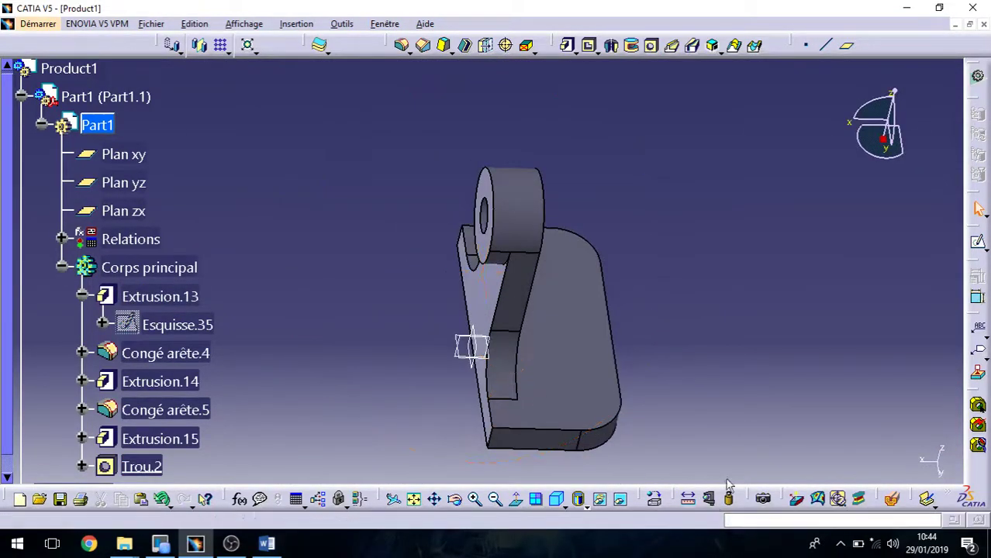
click(601, 370)
click(669, 269)
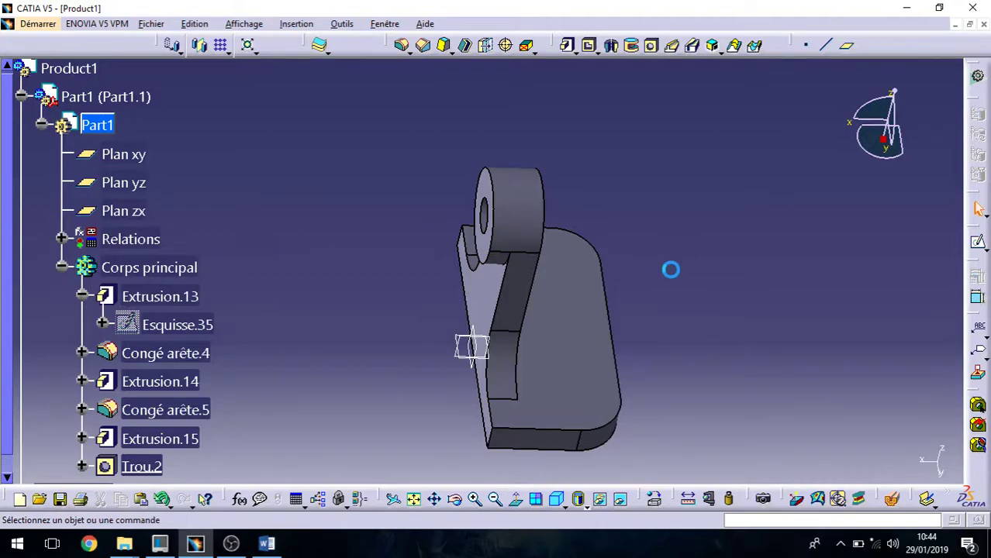
click(650, 45)
click(610, 356)
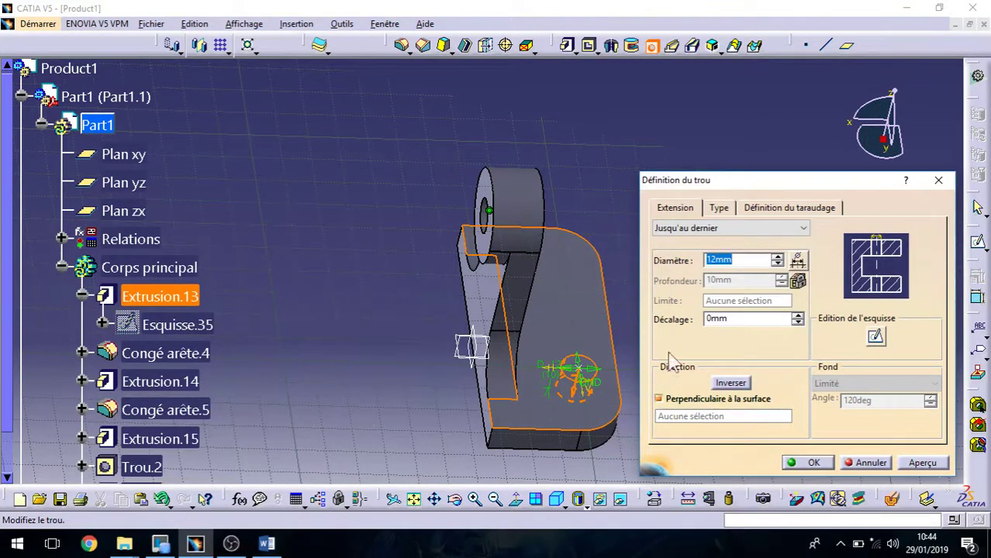
click(875, 338)
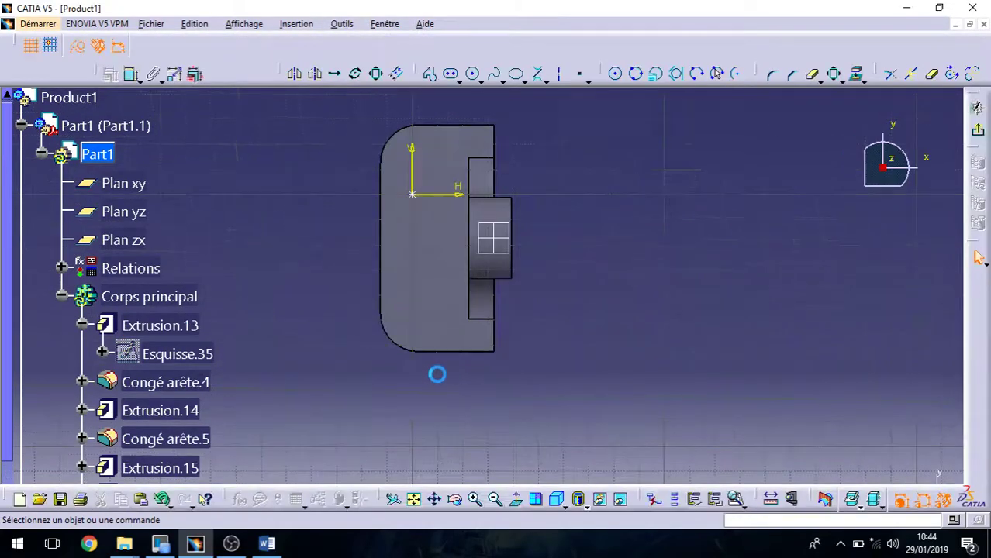
click(265, 544)
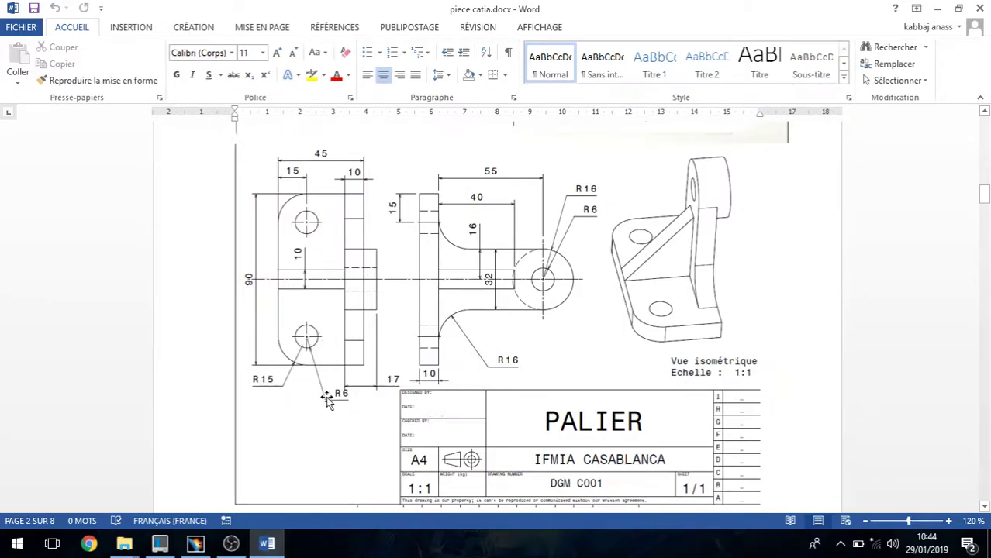
click(937, 8)
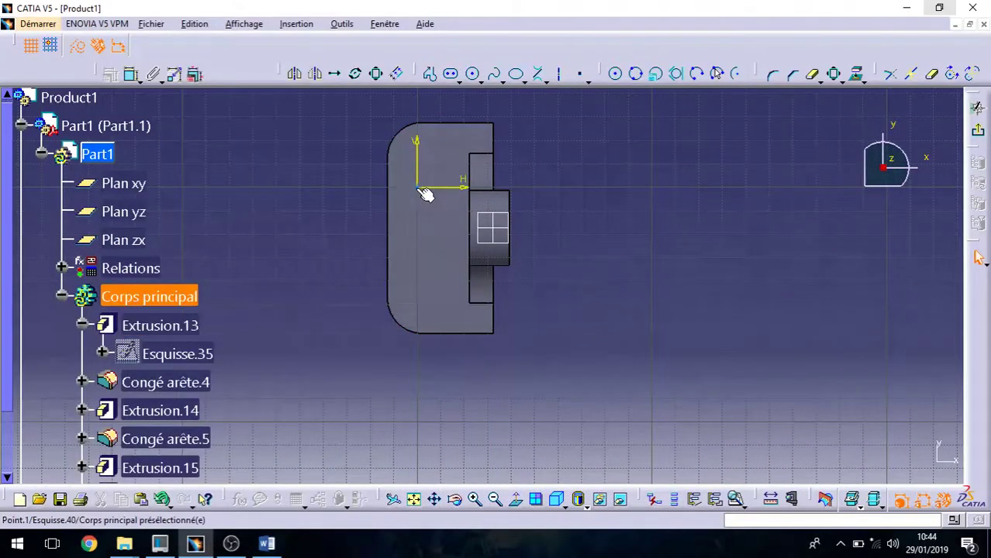
Step: Make the hole's centre point concentric with the base plate's rounded corner edge and return to the hole definition
click(409, 131)
click(294, 73)
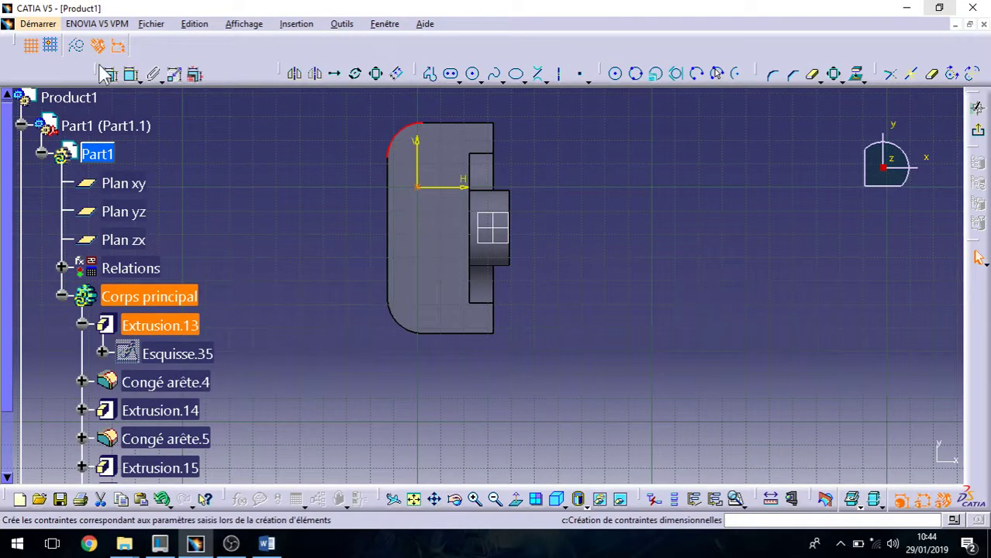
click(900, 339)
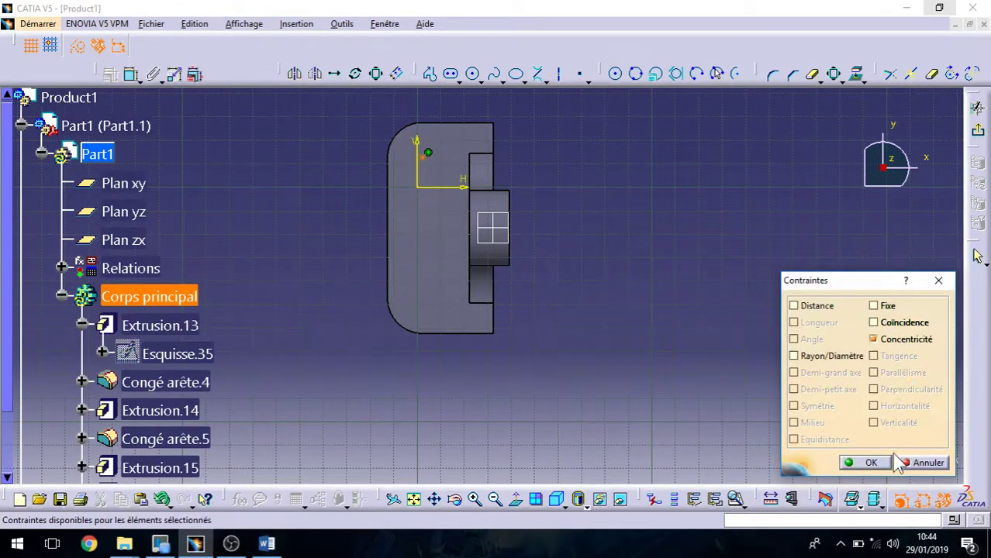
click(872, 463)
click(978, 109)
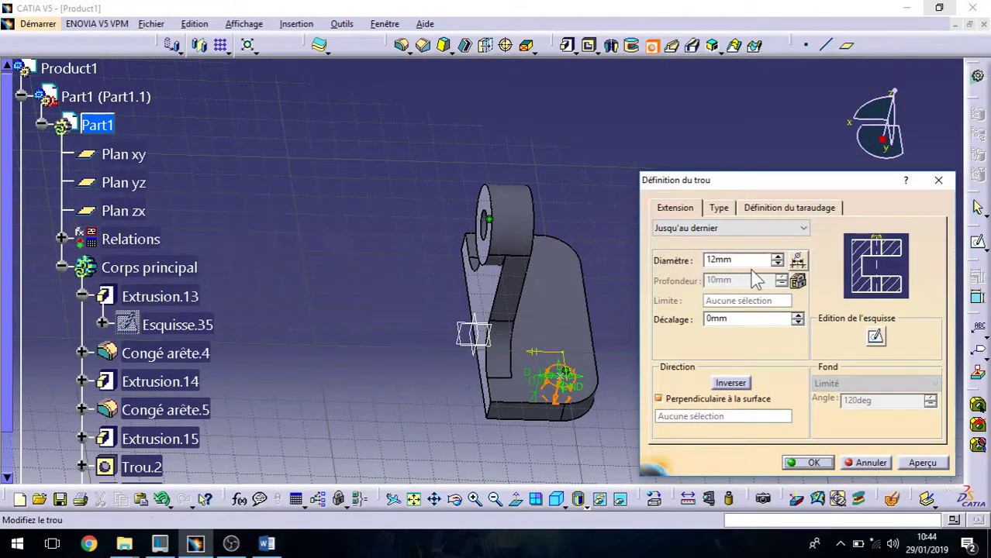
Step: Preview and create the 12 mm through hole in the base plate
click(921, 463)
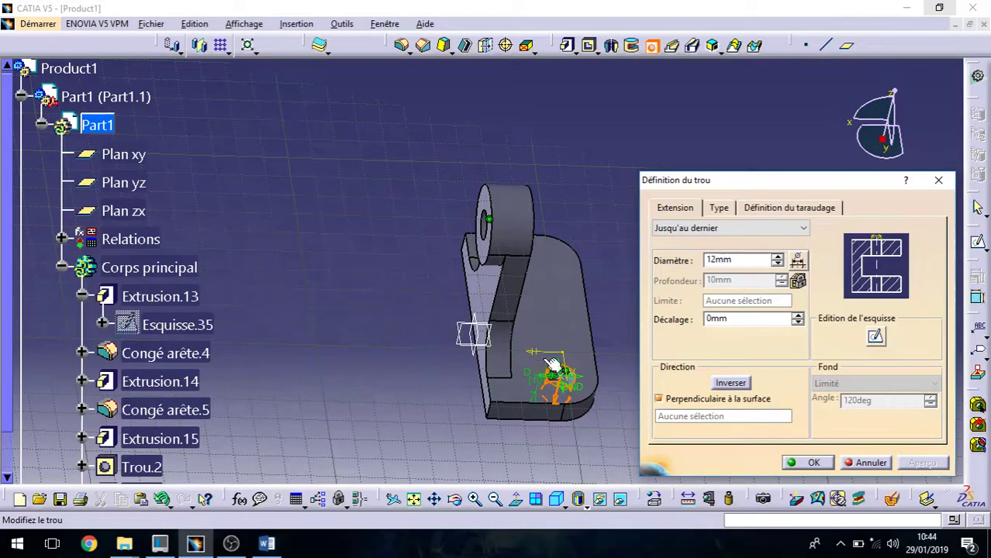
middle_drag(565, 412, 496, 159)
click(825, 463)
Step: Mirror the base plate's corner hole about Plan zx to make the matching hole at the other rounded corner
middle_drag(530, 260, 471, 332)
scroll(261, 323, down, 2)
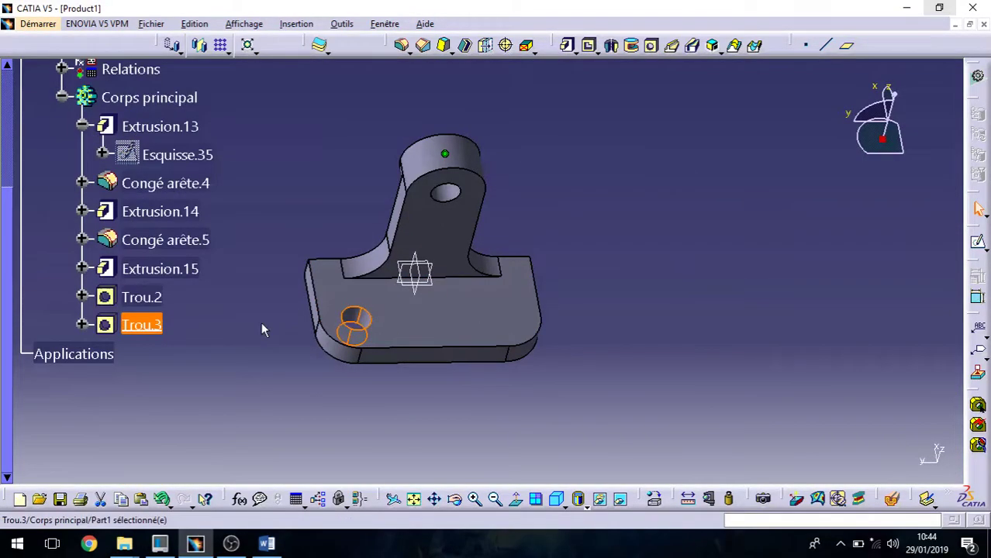
click(199, 45)
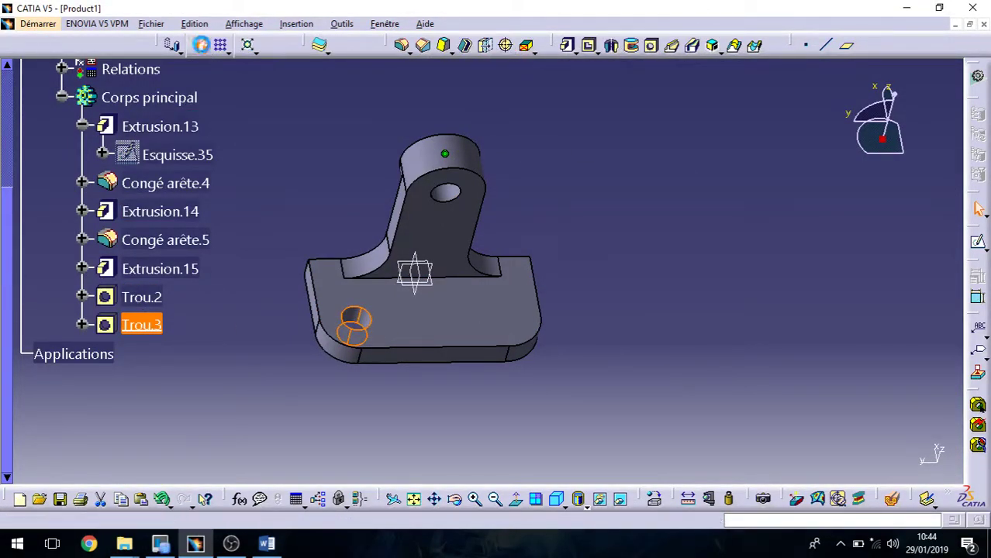
click(418, 275)
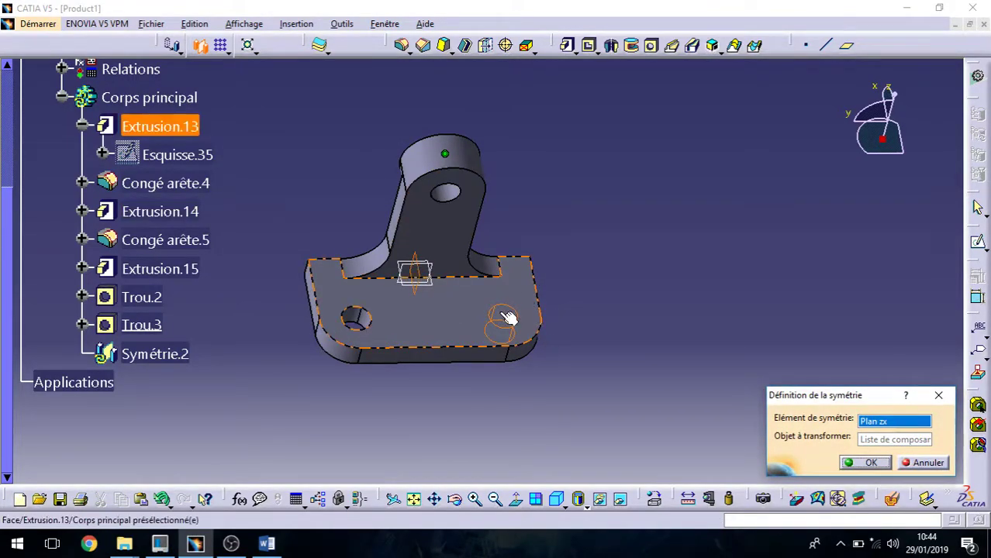
click(870, 463)
middle_drag(655, 314, 475, 272)
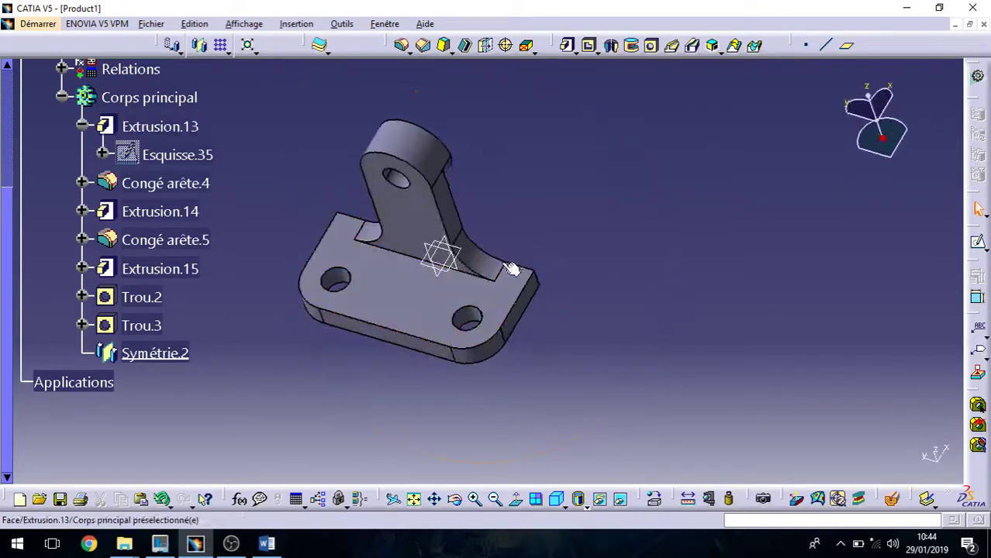
middle_drag(589, 377, 446, 419)
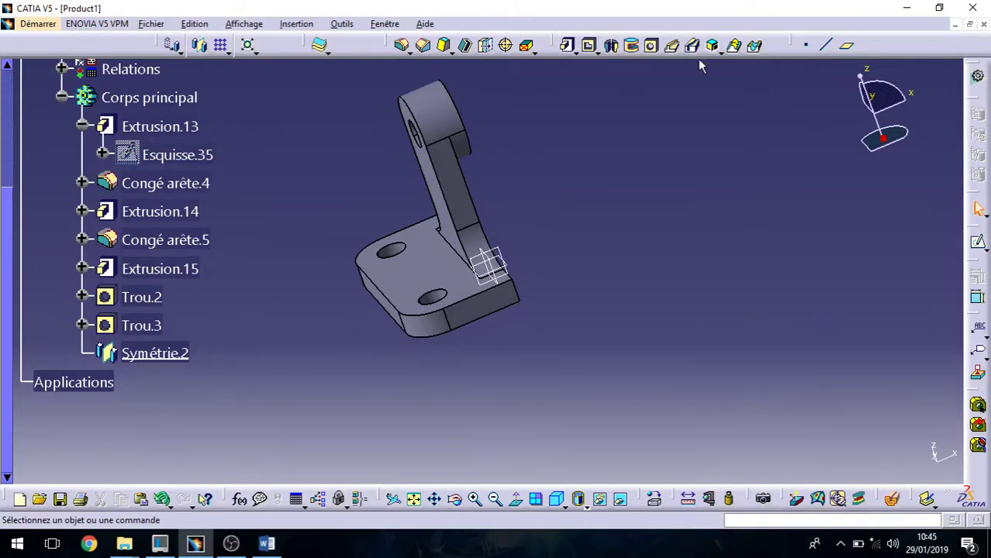
click(733, 47)
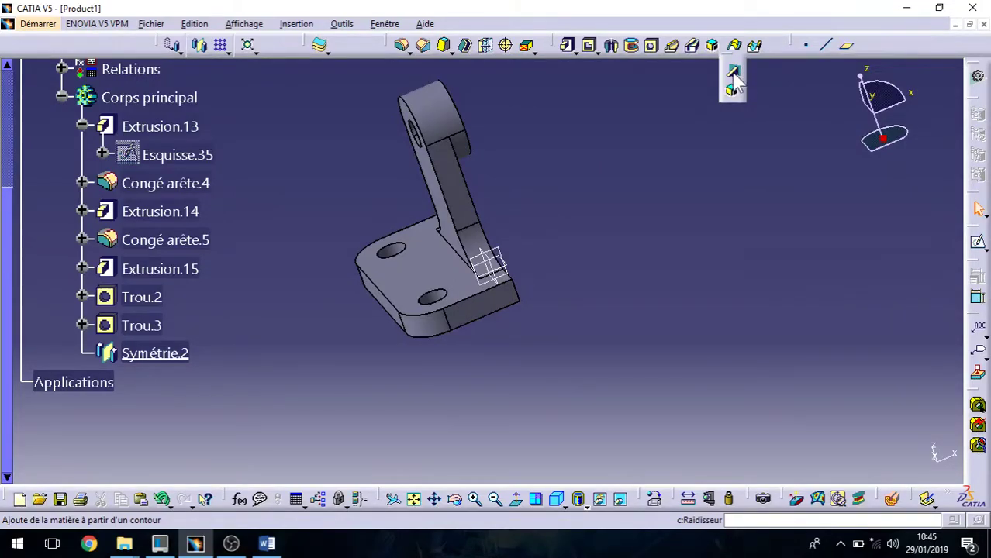
click(734, 77)
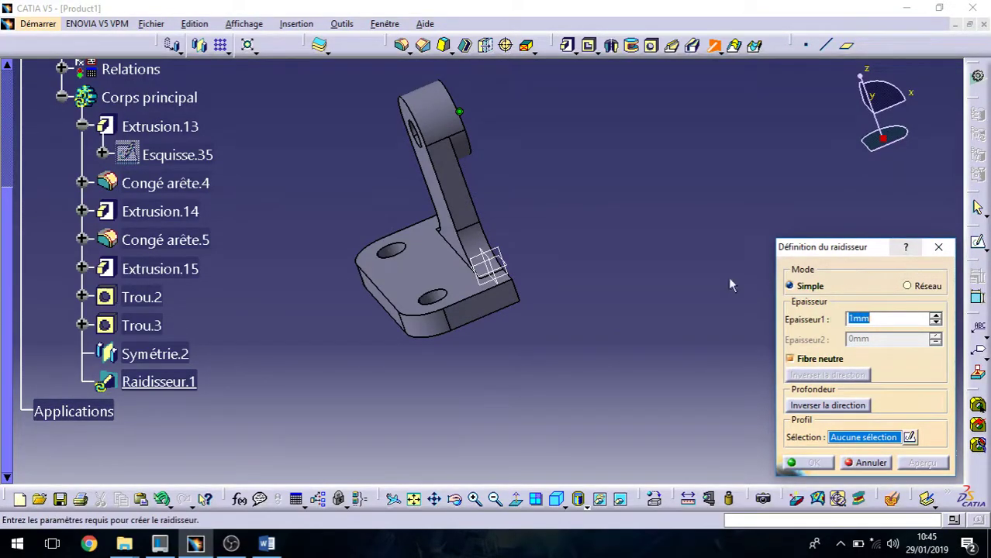
click(938, 246)
Step: Open a sketch on Plan zx and draw an inclined line from the upright down towards the base plate's outer end
middle_drag(354, 321, 429, 281)
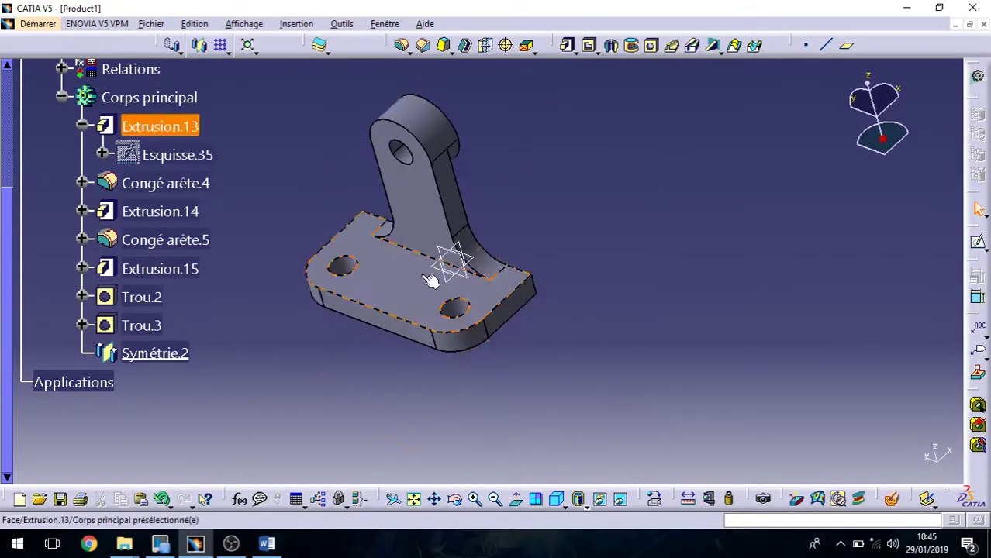
click(977, 242)
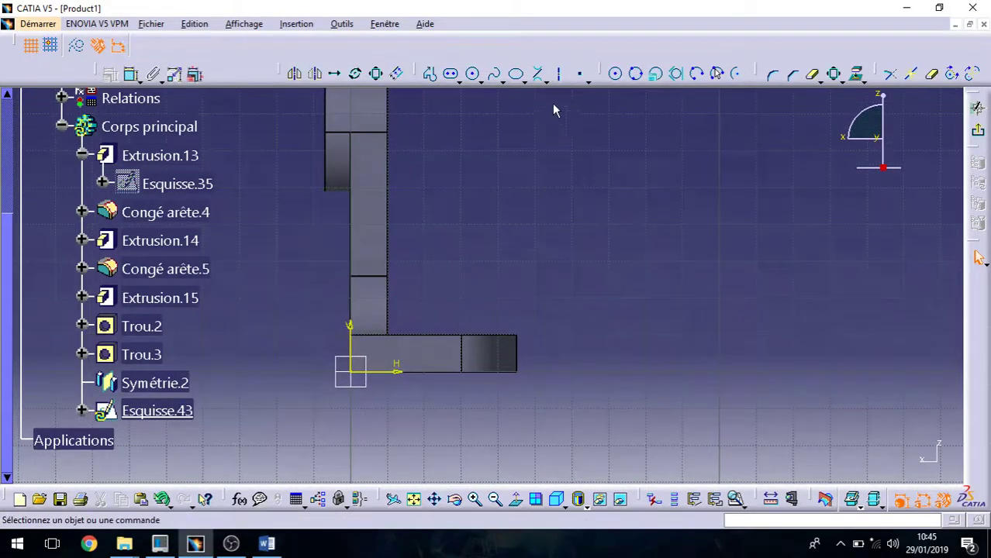
click(544, 79)
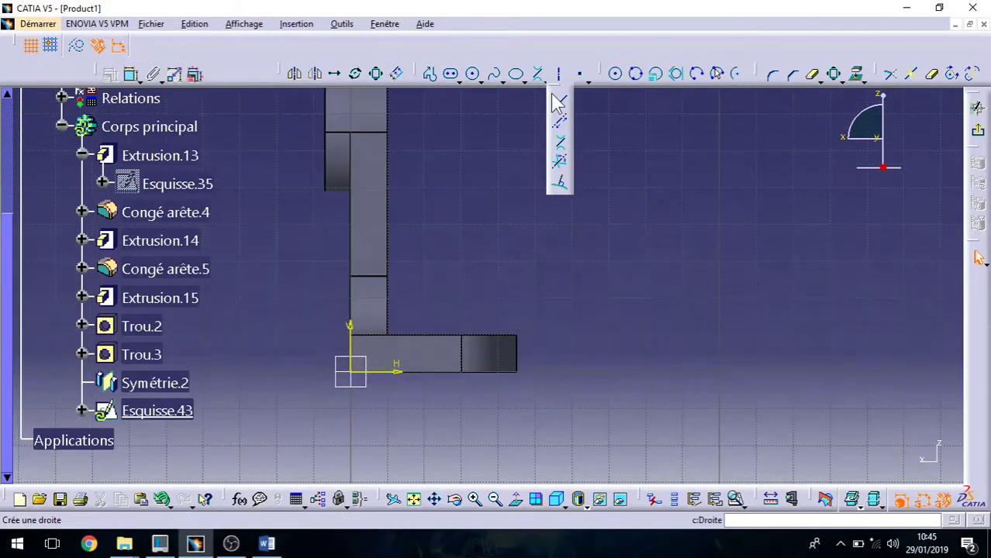
click(373, 160)
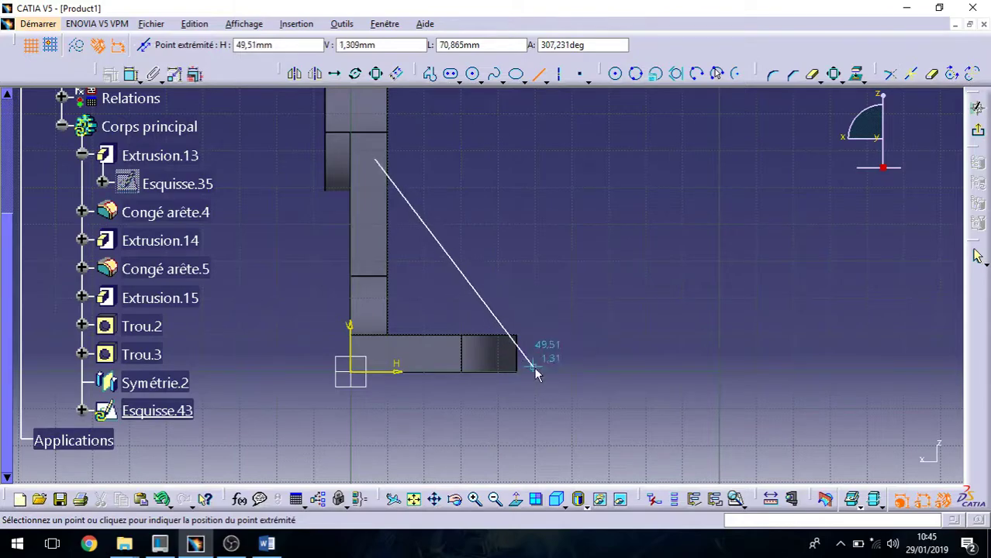
click(494, 320)
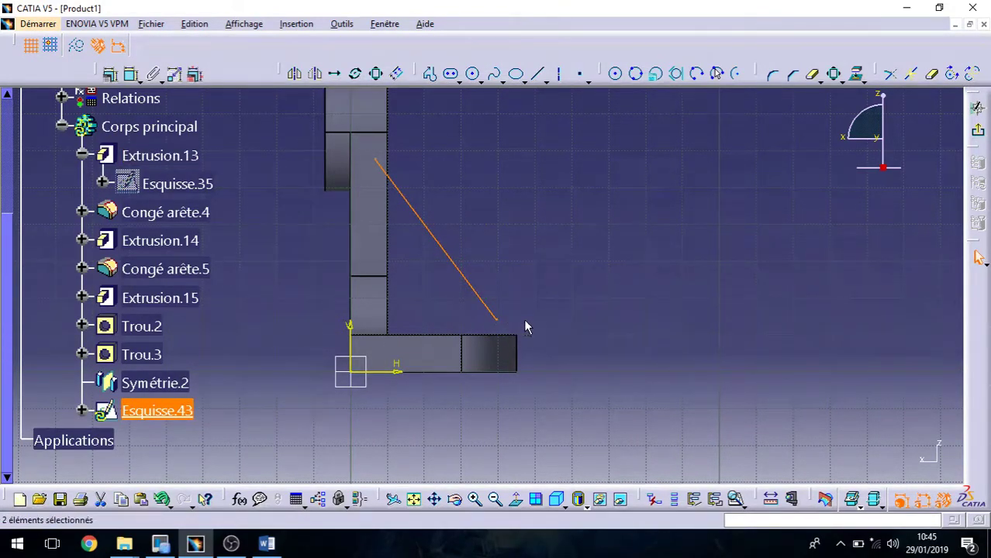
click(566, 295)
Step: Constrain the inclined line's lower endpoint to be coincident with the base plate's upper edge
click(497, 319)
ctrl+click(509, 342)
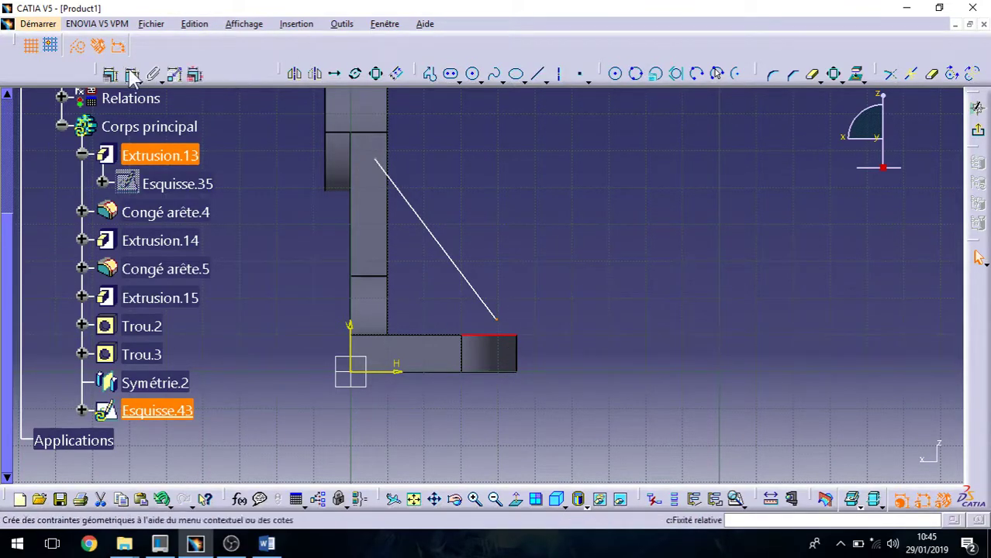
click(903, 322)
click(856, 461)
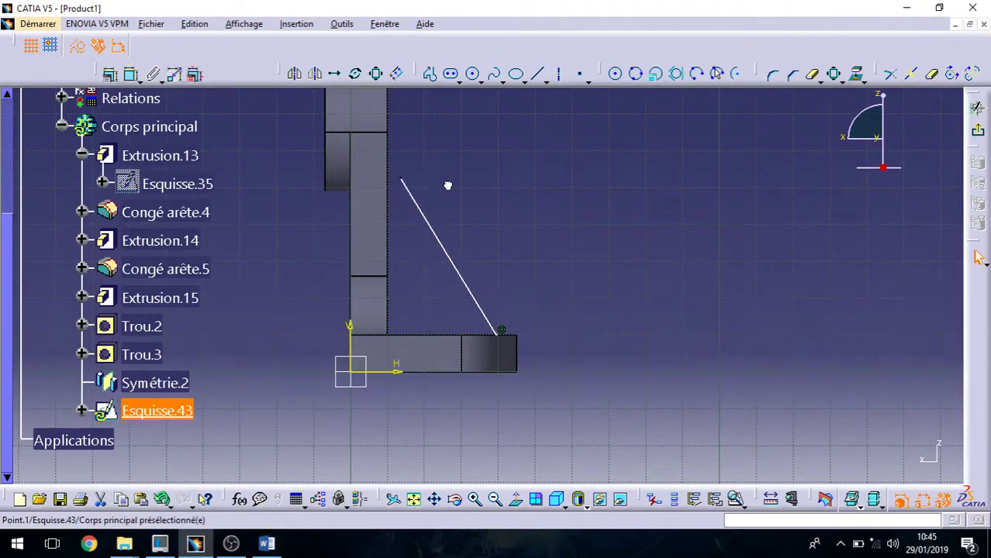
Step: Constrain the inclined line's upper endpoint to be coincident with the upright's edge facing the base plate
ctrl+click(388, 180)
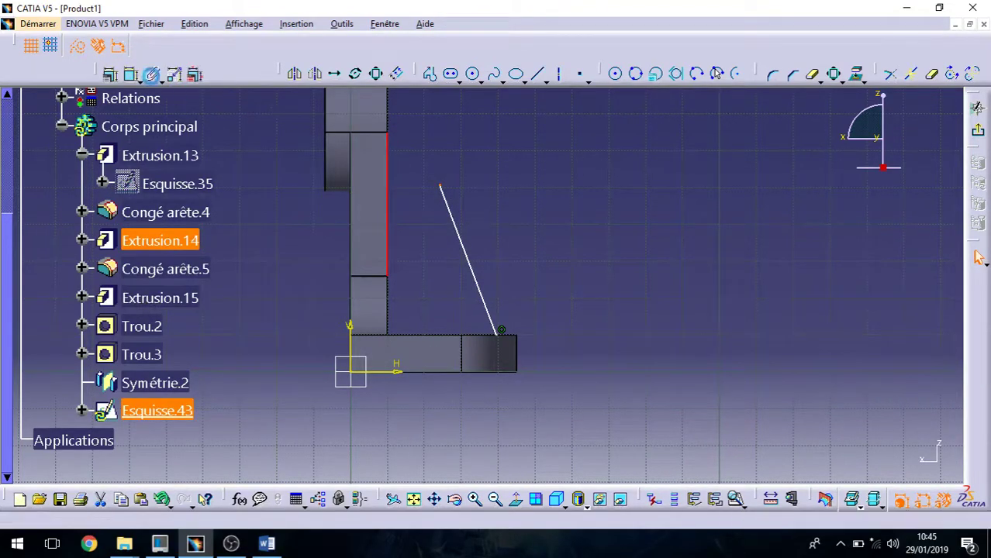
click(111, 75)
click(910, 324)
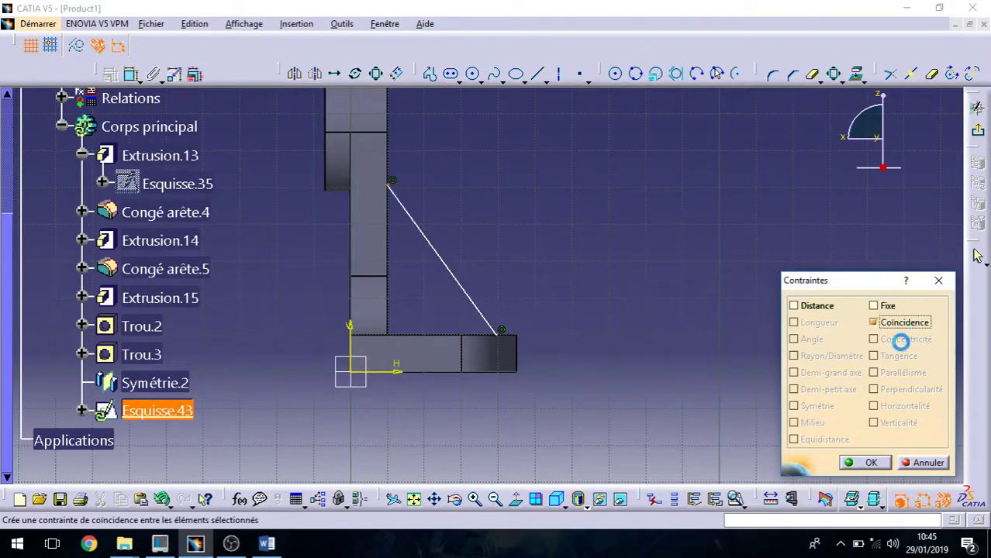
click(866, 462)
Step: Check the PALIER drawing in Word, and in CATIA constrain the inclined line's lower endpoint to coincide with the base plate's outer end edge
click(266, 545)
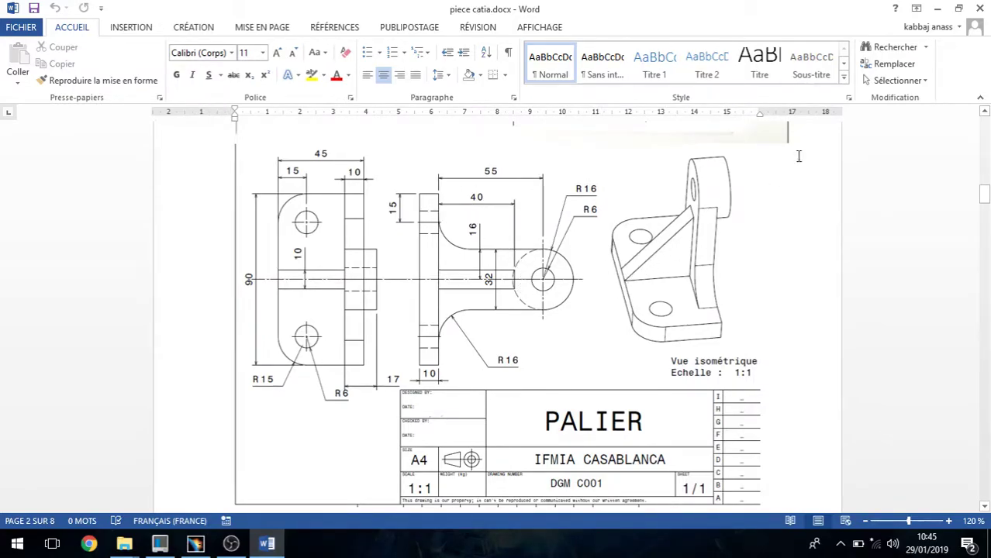
click(940, 7)
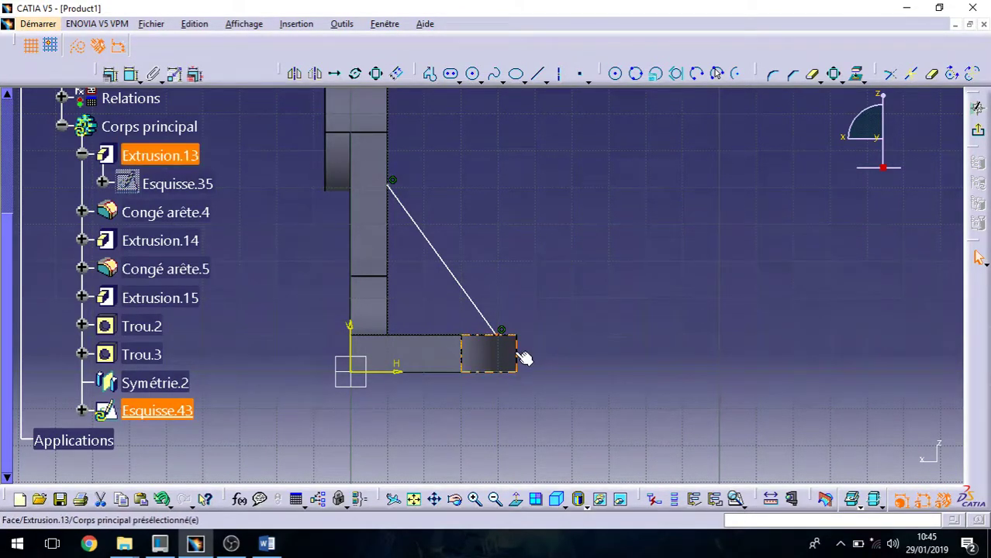
click(570, 347)
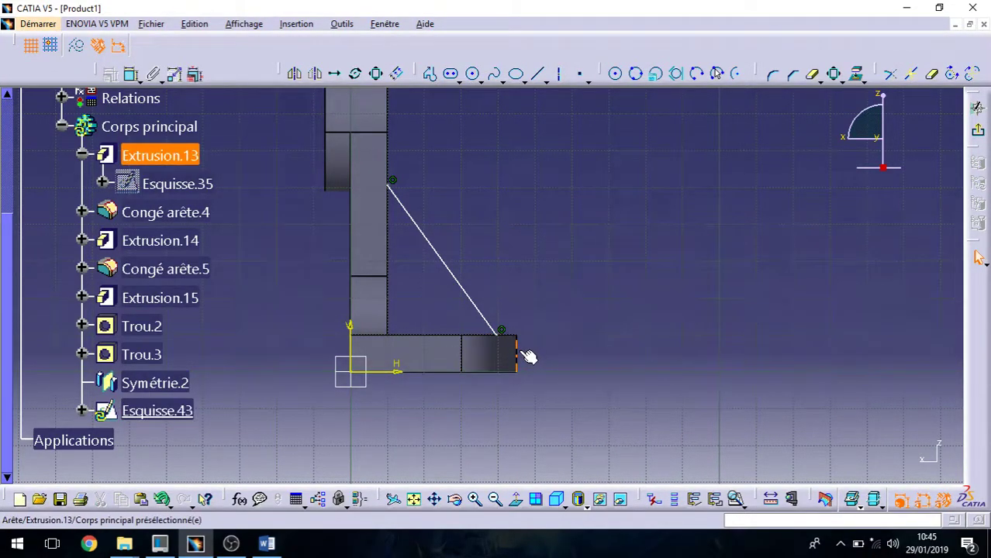
ctrl+click(498, 335)
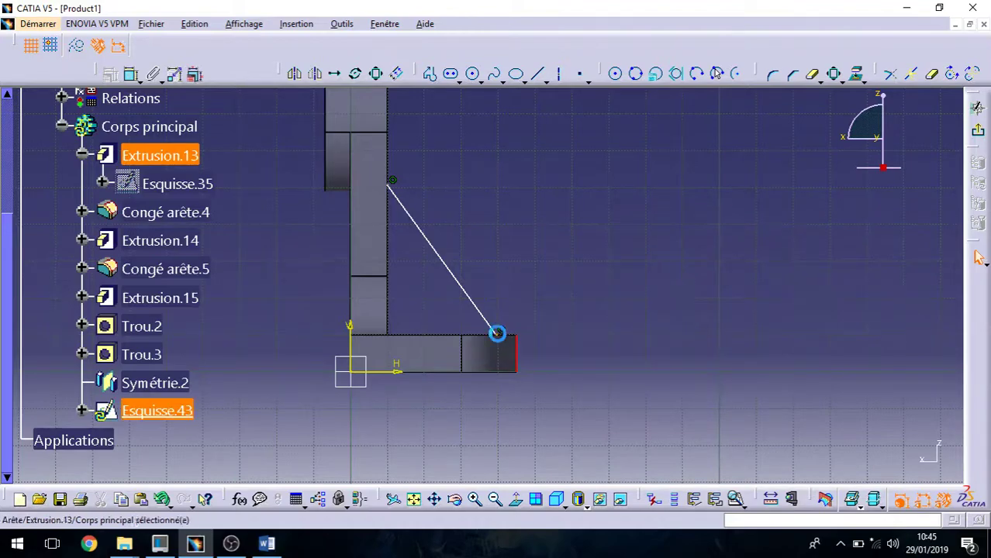
click(112, 74)
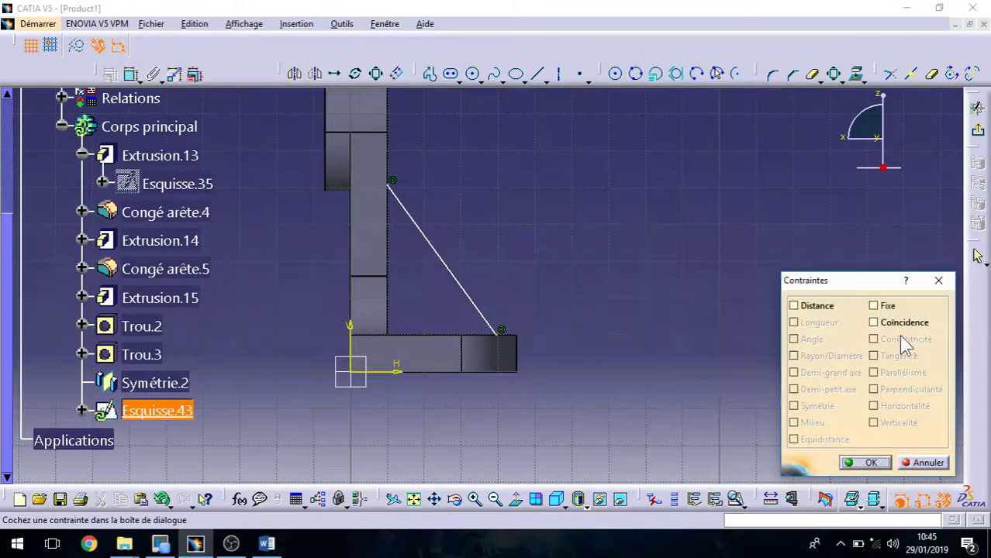
click(898, 322)
click(862, 463)
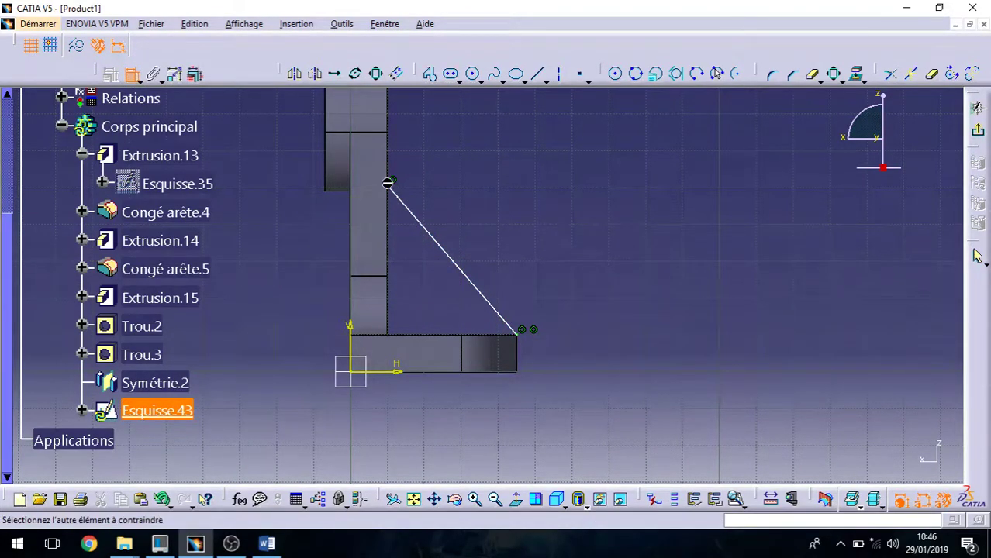
Step: Dimension the height of the inclined line's upper endpoint above the base plate's upper edge and set it to 40 mm
click(419, 338)
click(317, 289)
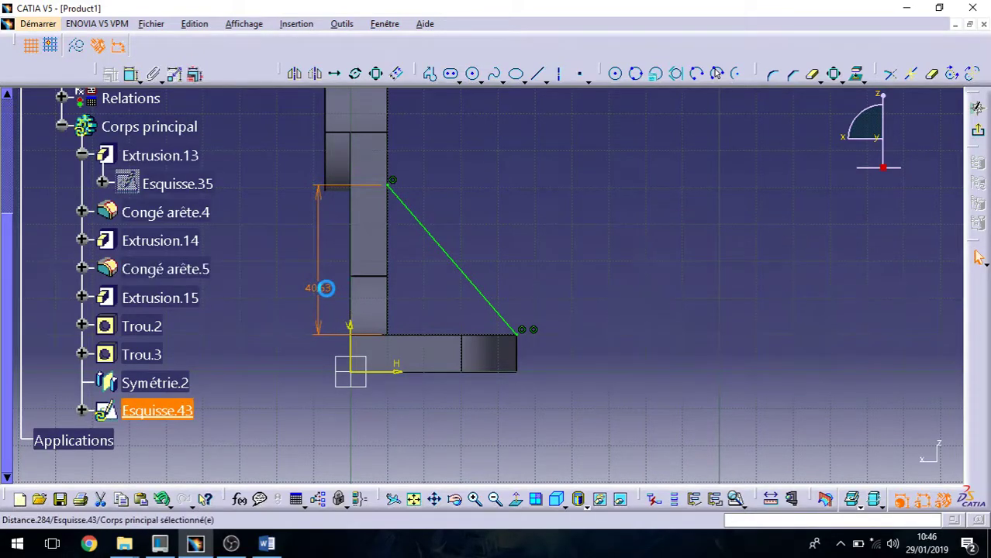
double_click(325, 288)
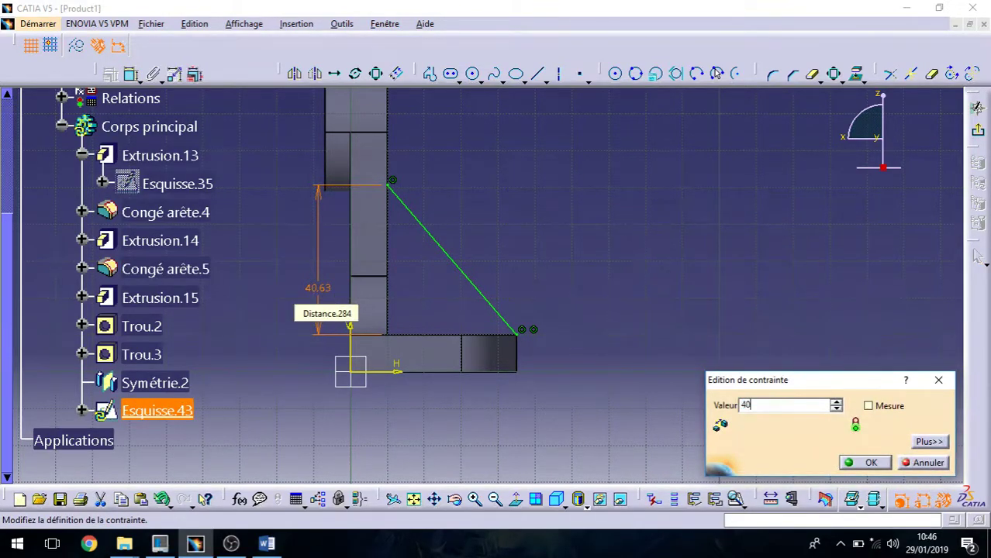
key(Return)
click(564, 235)
Step: Create a simple stiffener from the inclined line's sketch between upright and base plate, 10 mm thick with neutral fibre
middle_drag(563, 235, 418, 341)
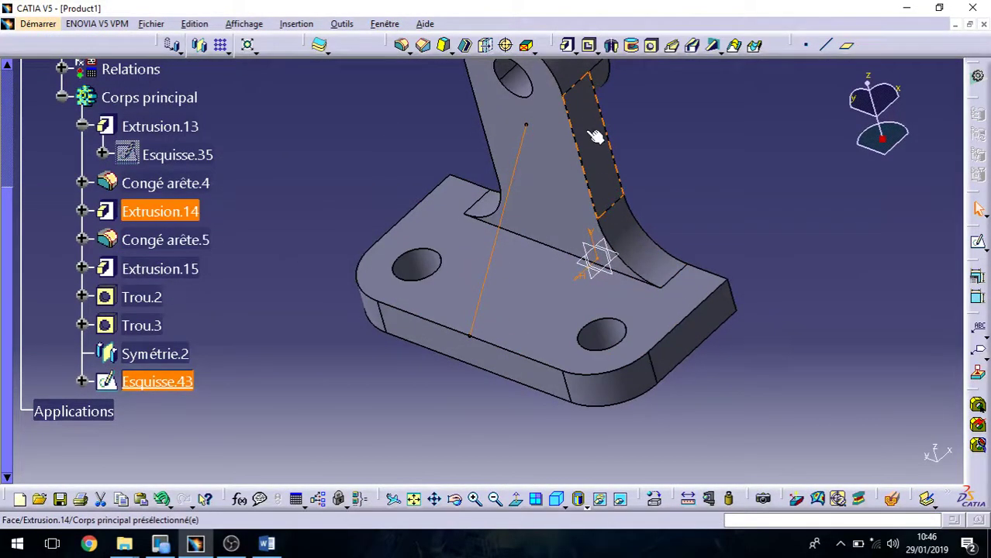
click(713, 45)
middle_drag(492, 252, 546, 228)
click(936, 319)
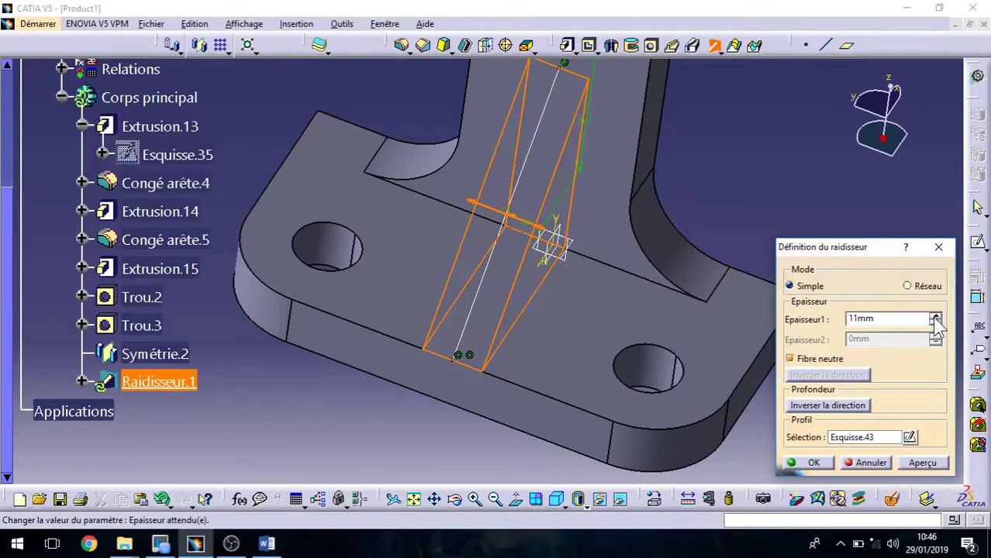
click(935, 322)
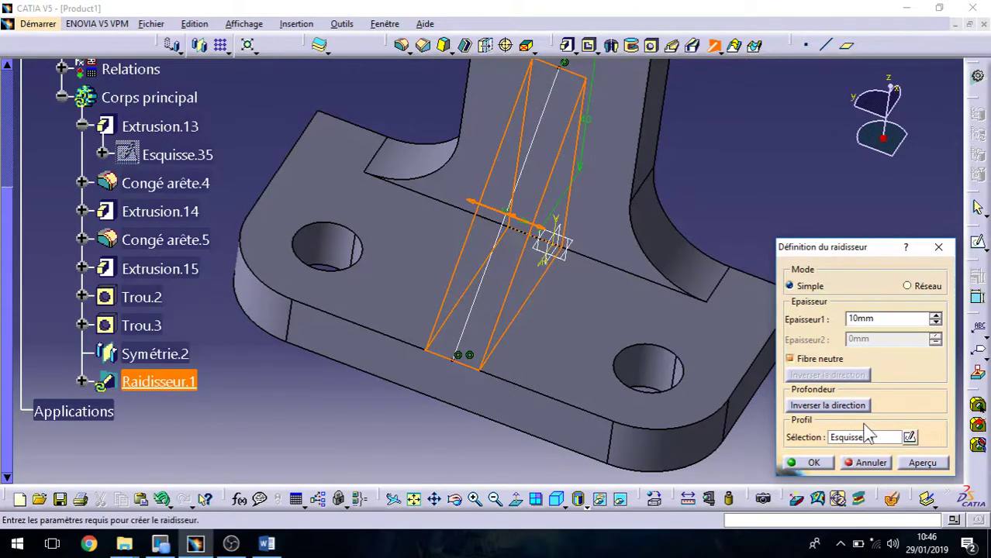
click(815, 470)
middle_drag(779, 213, 451, 353)
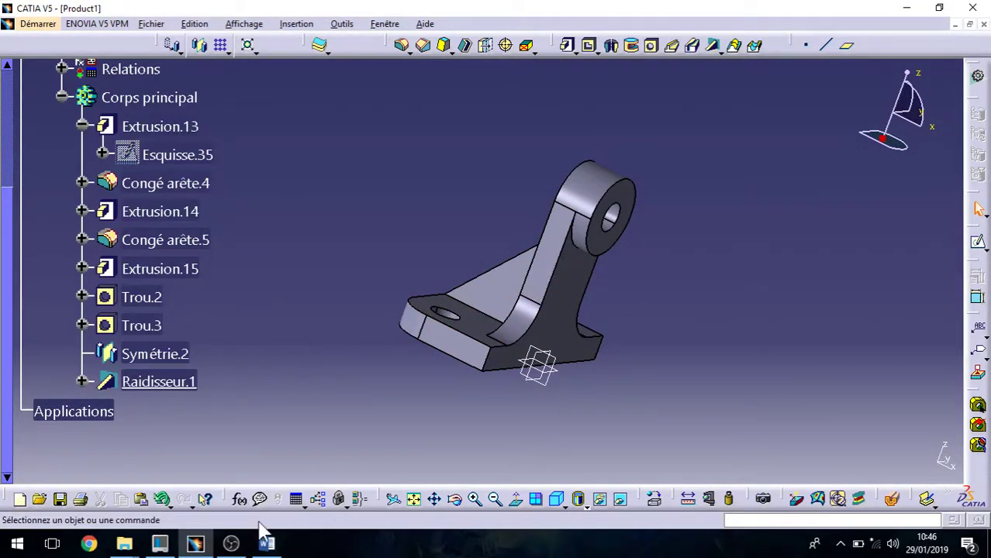
mouse_move(267, 546)
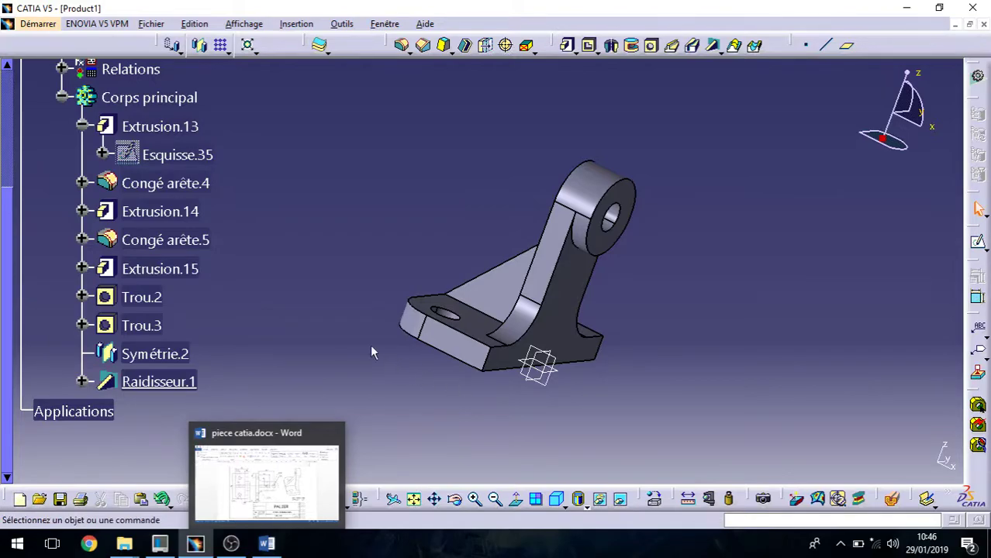
middle_drag(379, 355, 428, 365)
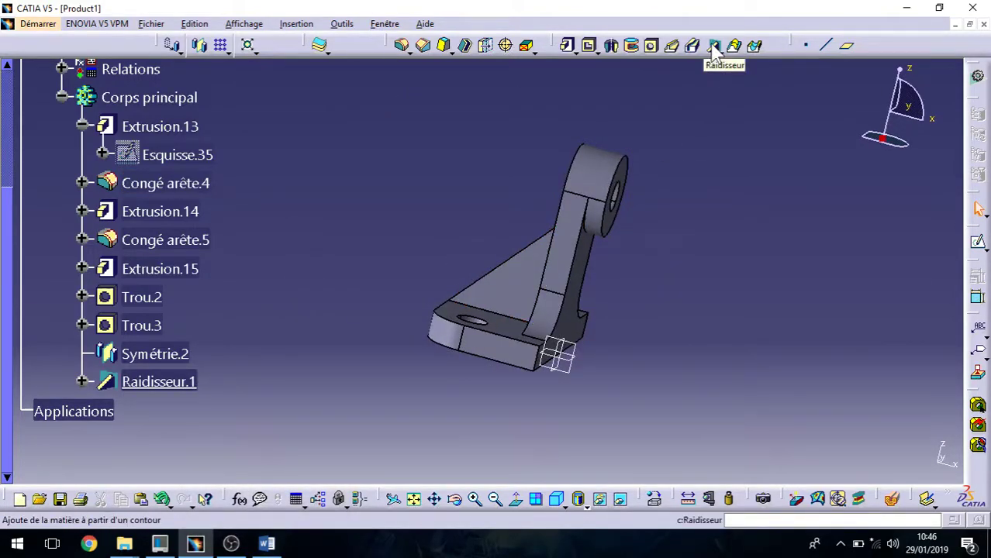